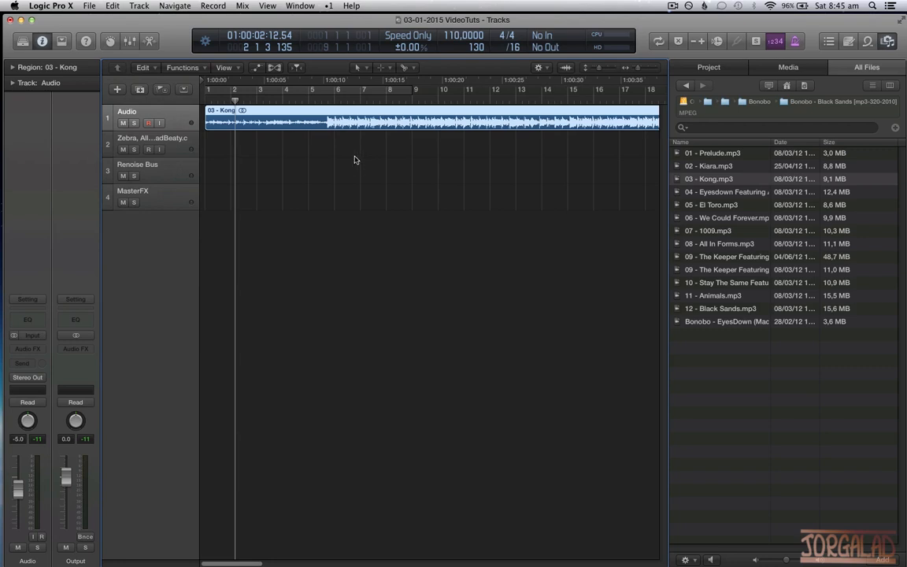
# Play the 03 - Kong region from the beginning through the entry of the louder section, adjusting the listening volume.
pyautogui.click(354, 160)
pyautogui.click(284, 130)
pyautogui.press('super+Left')
pyautogui.press('super+Left')
pyautogui.press('super+Left')
pyautogui.press('super+Down')
pyautogui.press('super+Down')
pyautogui.press('super+Down')
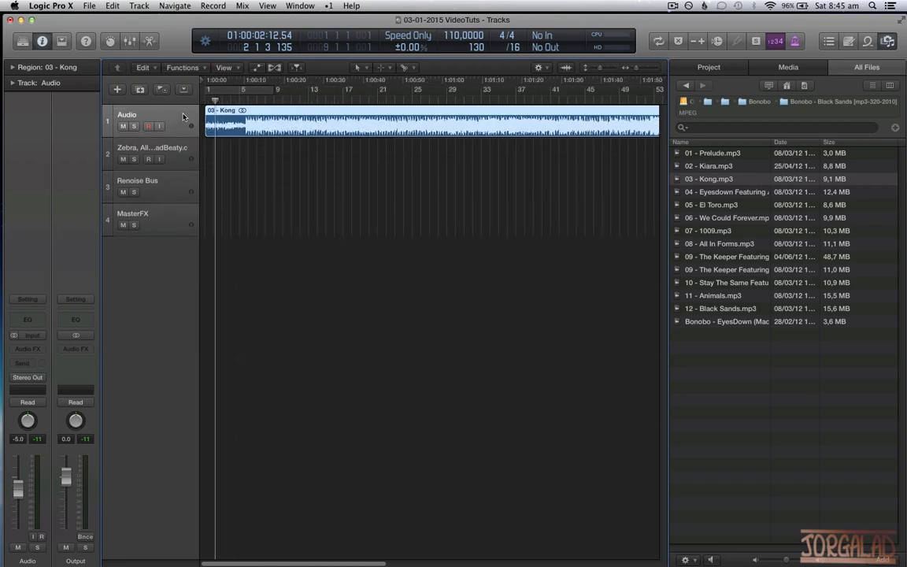
pyautogui.press('Return')
pyautogui.press('XF86AudioRaiseVolume')
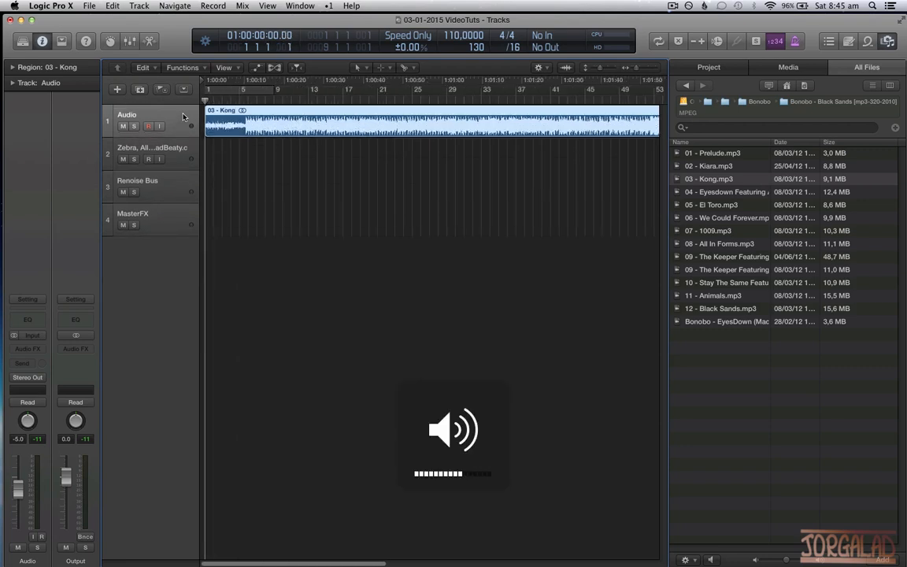
pyautogui.press('space')
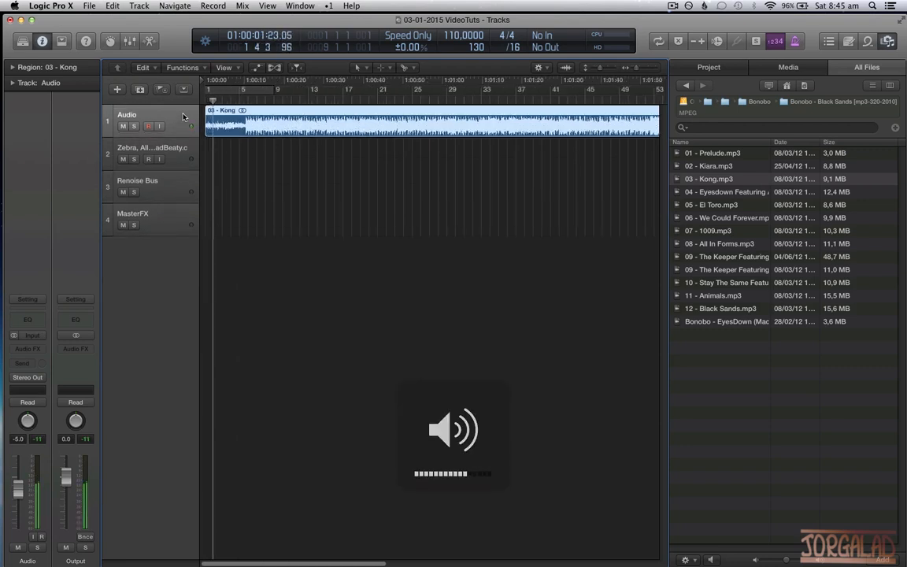
pyautogui.press('super+Right')
pyautogui.press('super+Right')
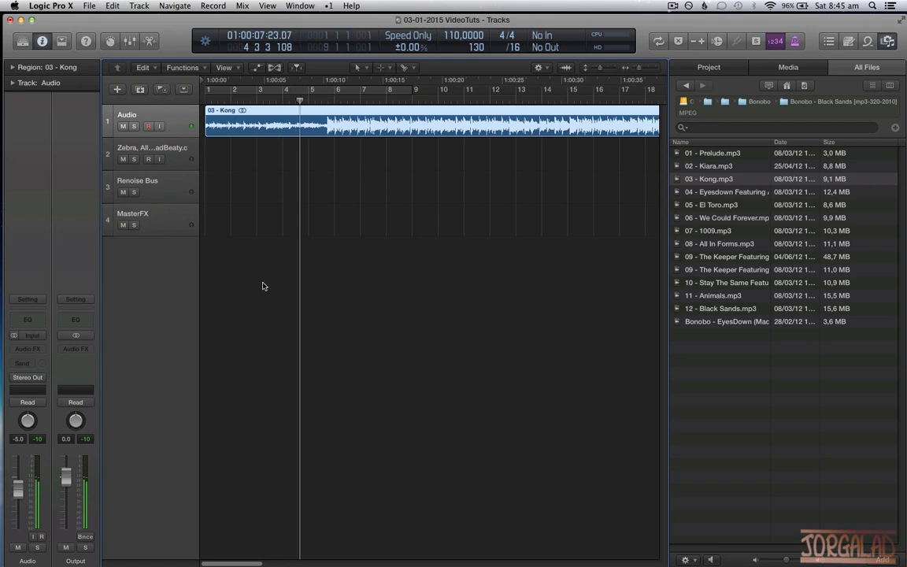
pyautogui.press('XF86AudioRaiseVolume')
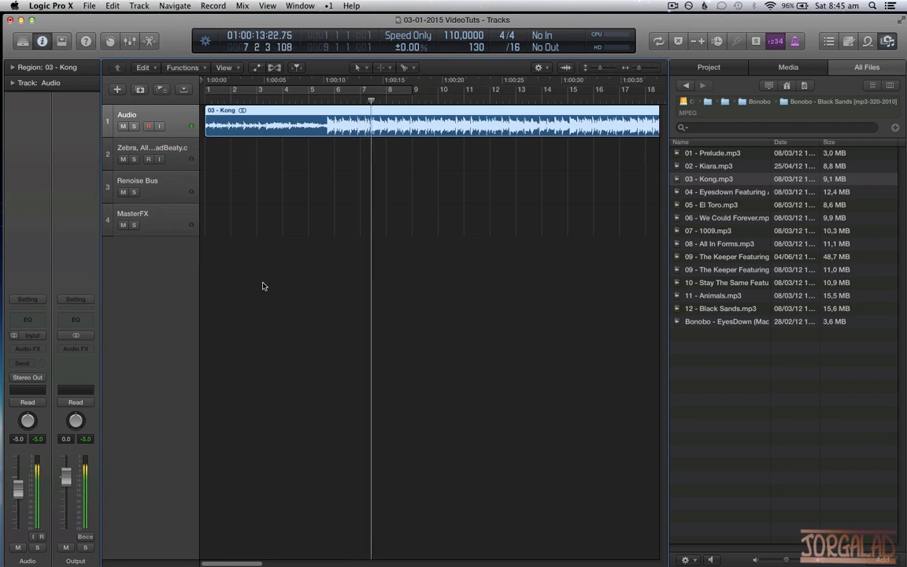
pyautogui.press('space')
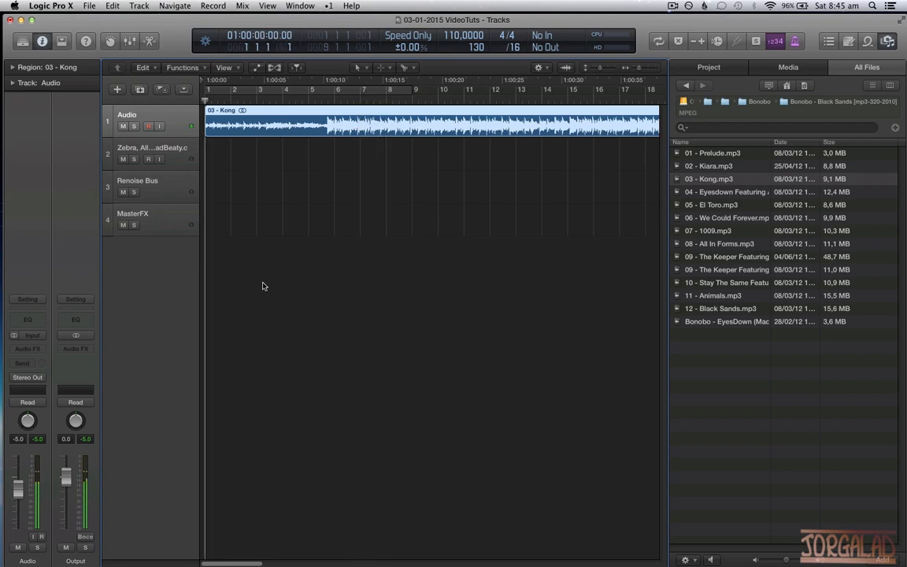
# Split the 03 - Kong region where the louder section starts, around 5 3 3 1, and delete the quiet intro.
pyautogui.click(344, 157)
pyautogui.click(325, 122)
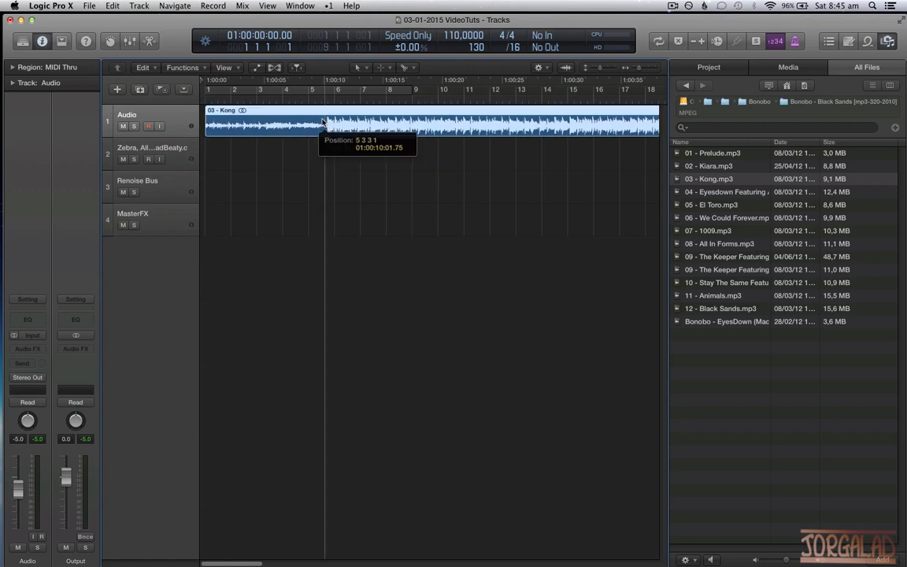
pyautogui.press('Delete')
# Bounce the remaining 03 - Kong.2 region in place onto a new track.
pyautogui.press('super+Right')
pyautogui.press('super+Right')
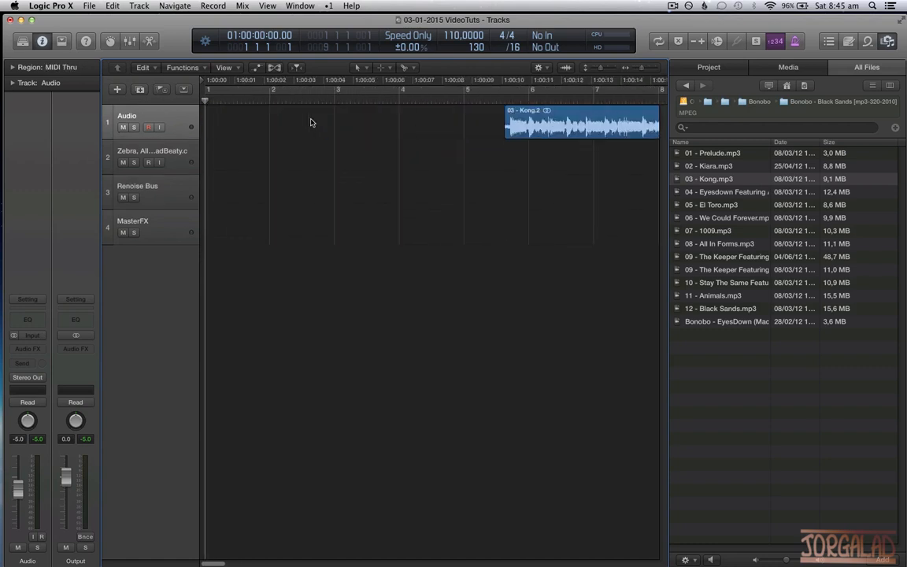
pyautogui.press('super+Down')
pyautogui.press('super+Down')
pyautogui.press('t')
pyautogui.press('t')
pyautogui.click(565, 136)
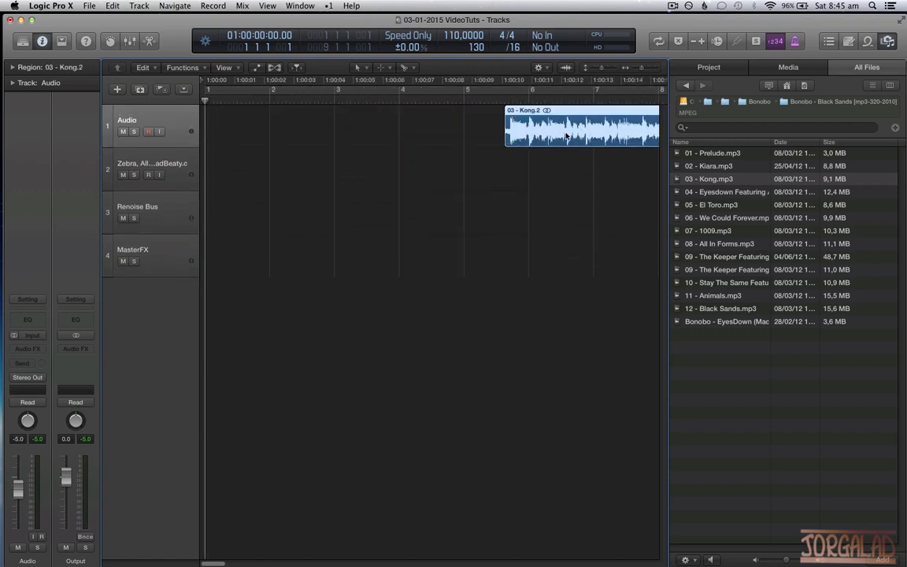
pyautogui.hotkey('ctrl', 'b')
pyautogui.press('Escape')
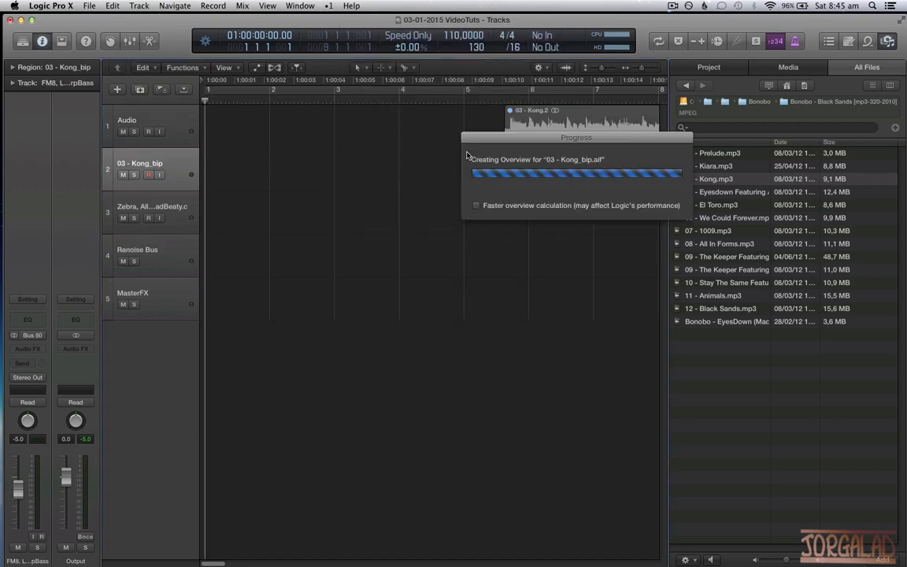
# Delete the original 03 - Kong.2 region together with its Audio track.
pyautogui.press('super+Left')
pyautogui.press('Up')
pyautogui.press('super+Left')
pyautogui.press('super+Left')
pyautogui.press('super+Left')
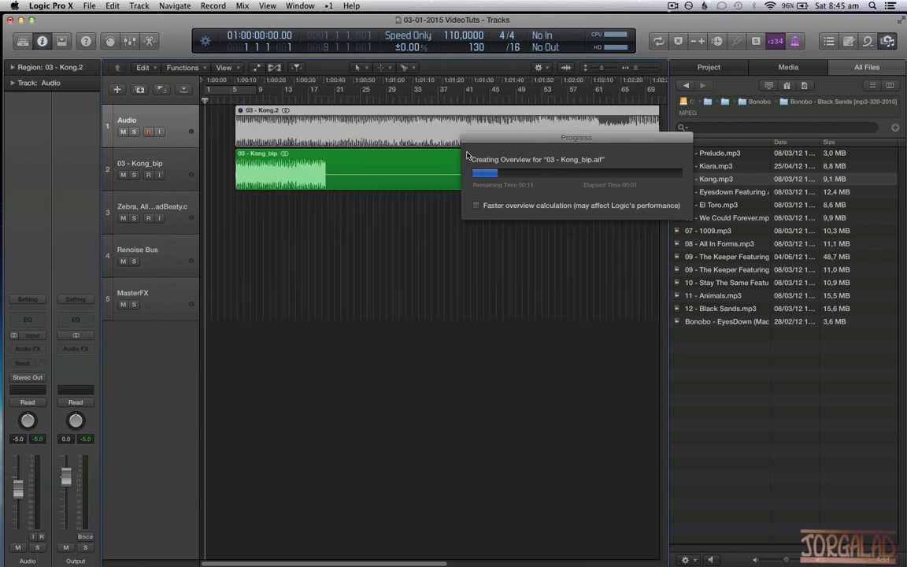
pyautogui.press('Delete')
pyautogui.press('super+BackSpace')
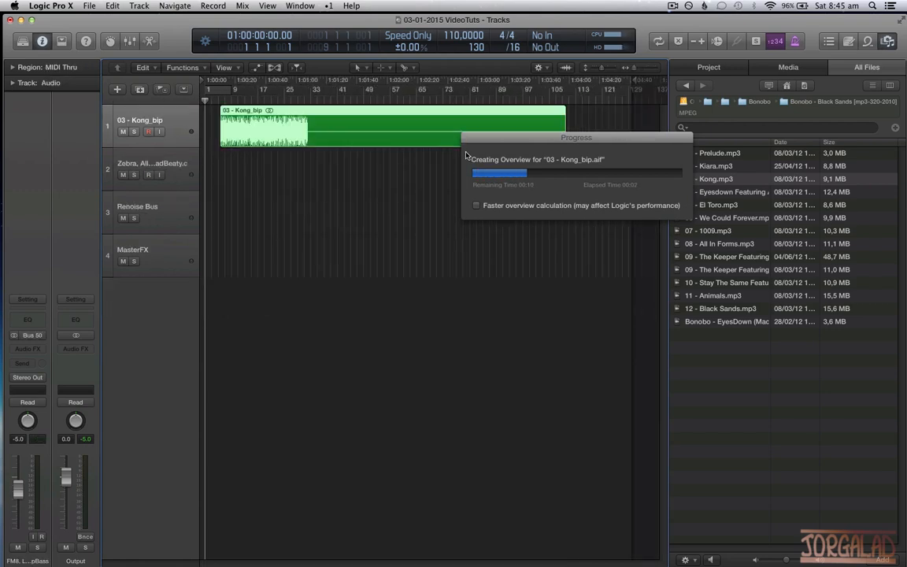
# Move the progress window aside and shift the bounced Kong region to the project start at bar 1.
pyautogui.press('super+Right')
pyautogui.press('super+Right')
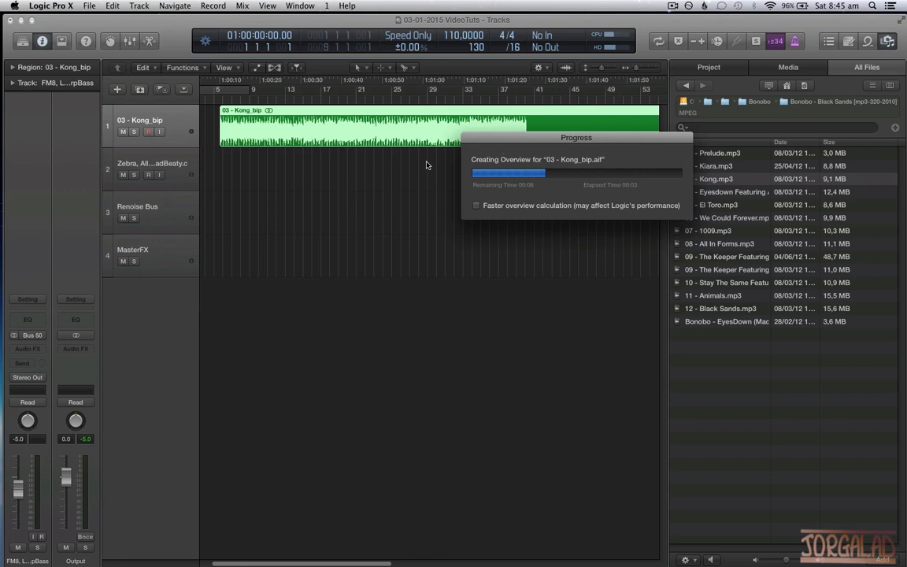
pyautogui.moveTo(573, 140); pyautogui.dragTo(742, 288)
pyautogui.click(233, 278)
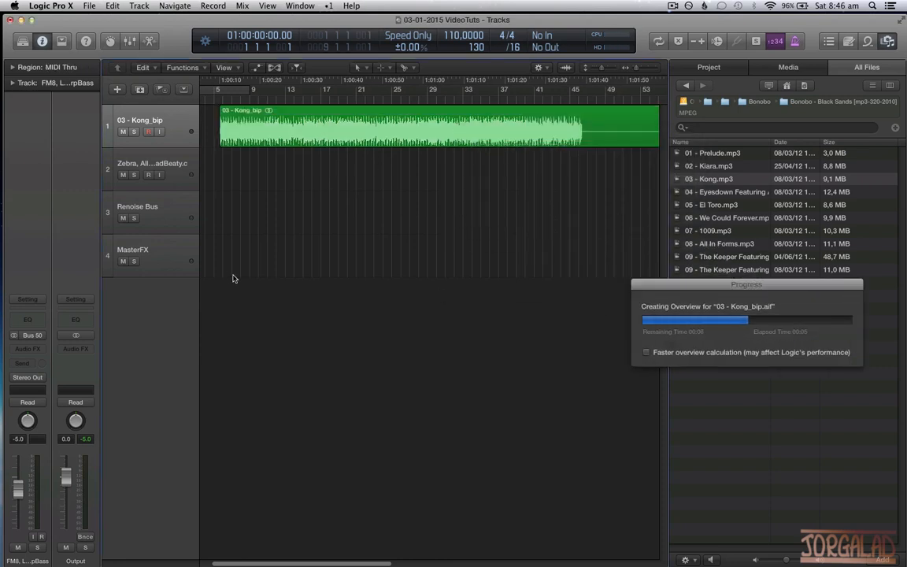
pyautogui.hscroll(-2, 356, 146)
pyautogui.moveTo(311, 134); pyautogui.dragTo(246, 122)
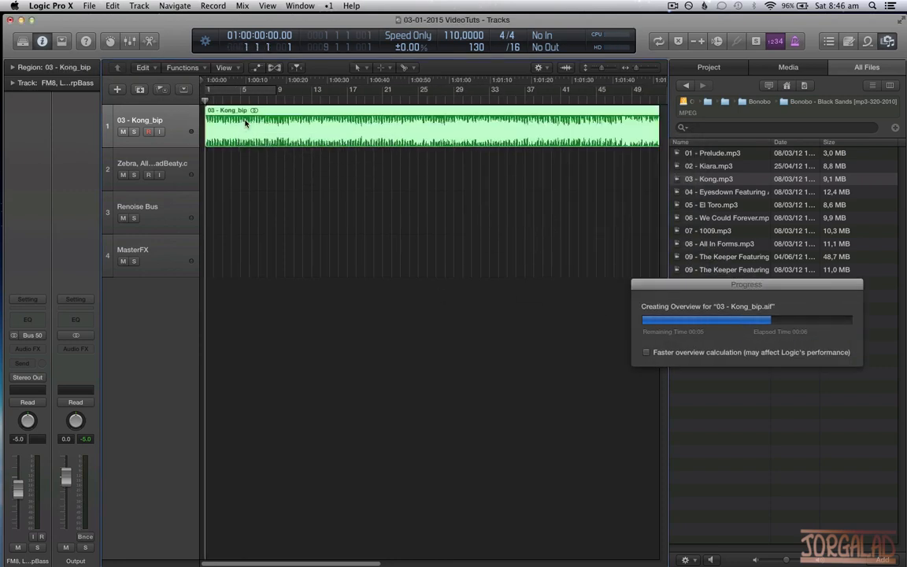
# Trim the near-silent lead-in before the bounced region's first transient and move the region back to bar 1.
pyautogui.press('super+Right')
pyautogui.press('super+Right')
pyautogui.press('super+Right')
pyautogui.press('super+Right')
pyautogui.press('super+Down')
pyautogui.press('super+Down')
pyautogui.press('super+Down')
pyautogui.press('super+Down')
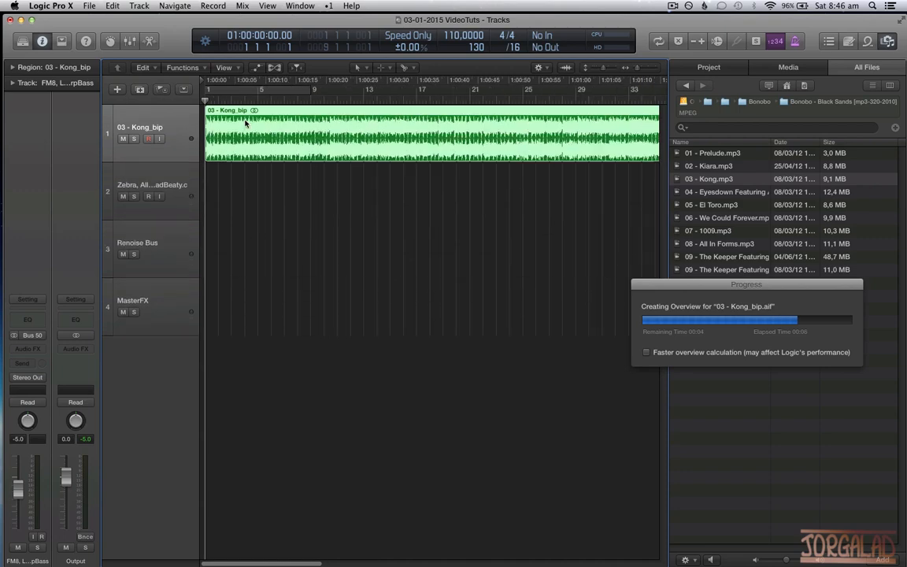
pyautogui.press('super+Right')
pyautogui.press('super+Right')
pyautogui.press('super+Right')
pyautogui.press('super+Right')
pyautogui.press('super+Right')
pyautogui.press('super+Right')
pyautogui.press('super+Right')
pyautogui.press('super+Right')
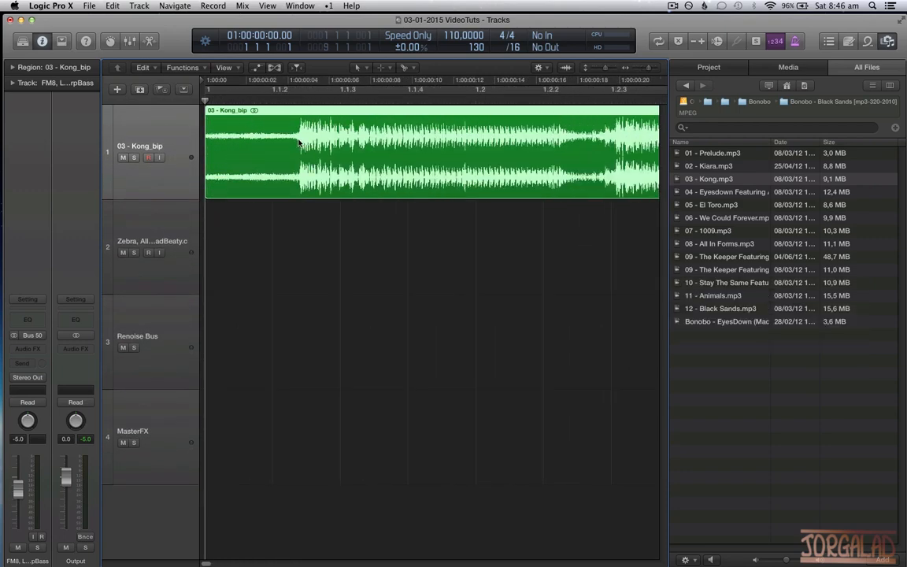
pyautogui.click(297, 139)
pyautogui.click(239, 133)
pyautogui.press('Delete')
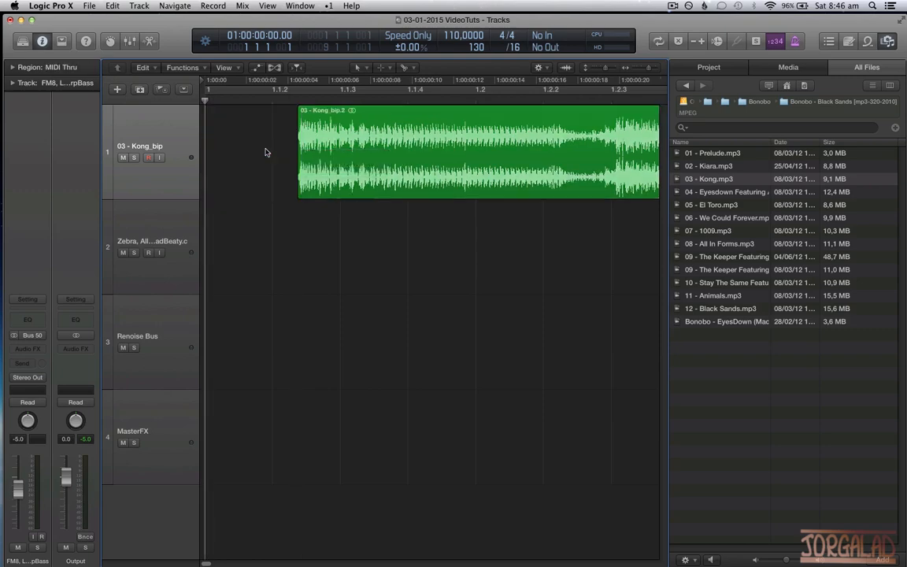
pyautogui.moveTo(417, 157); pyautogui.dragTo(320, 158)
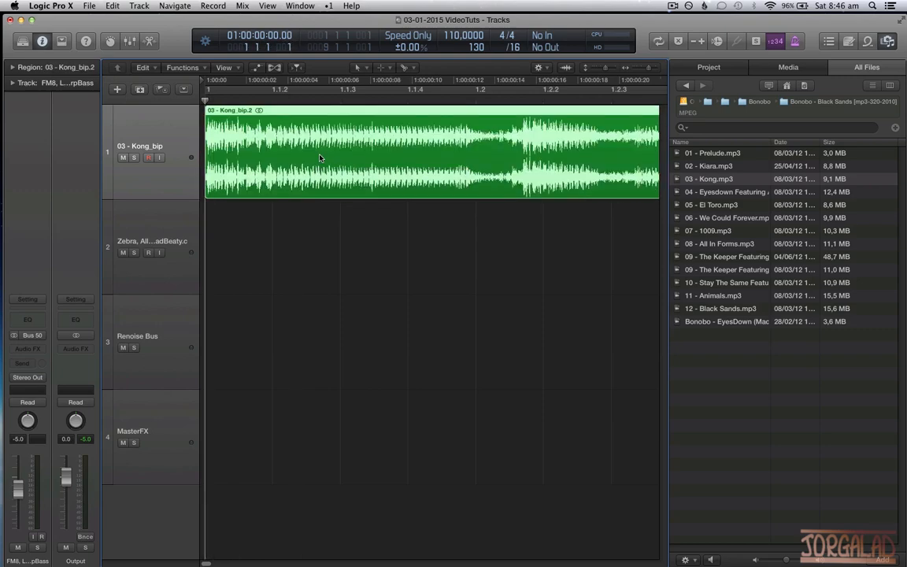
# Solo the 03 - Kong_bip track and play it from the start.
pyautogui.press('super+Left')
pyautogui.press('super+Left')
pyautogui.press('super+Left')
pyautogui.press('super+Left')
pyautogui.press('super+Left')
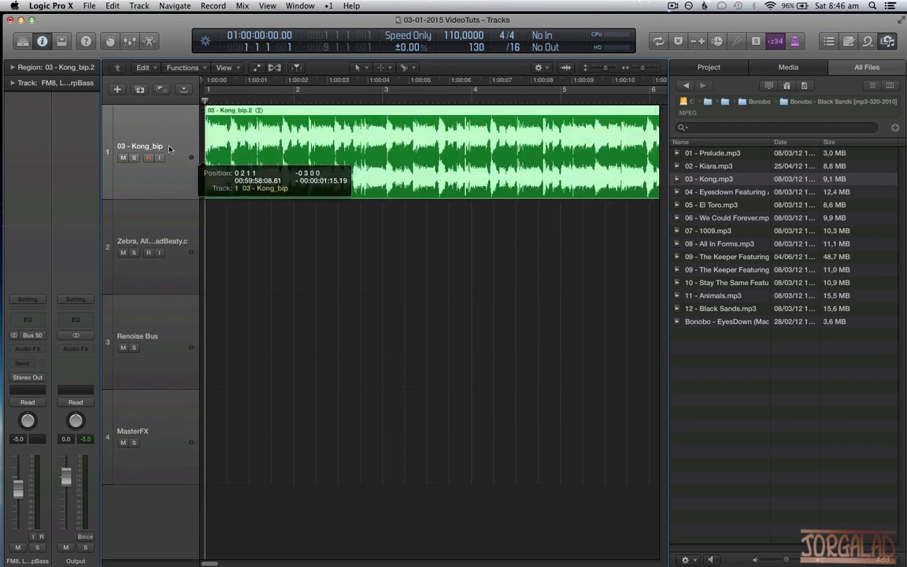
pyautogui.click(135, 157)
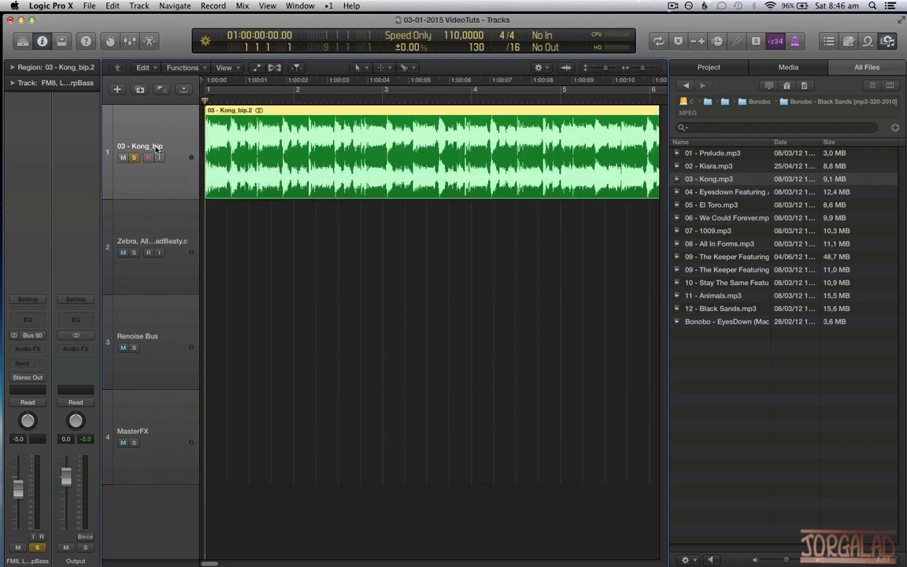
pyautogui.press('space')
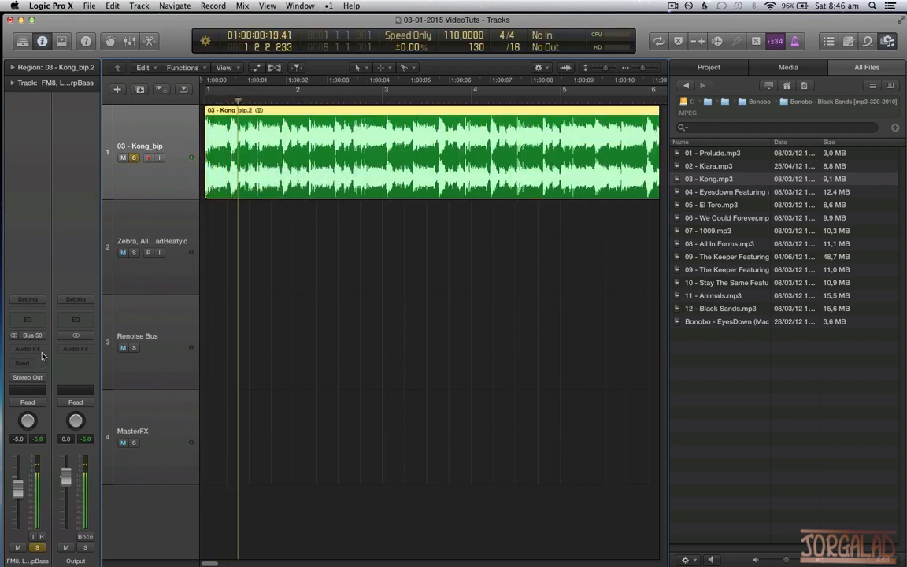
# Insert the BPM Counter metering plug-in on the Kong track's channel strip and clear the channel's Bus 50 input.
pyautogui.click(41, 350)
pyautogui.moveTo(79, 423)
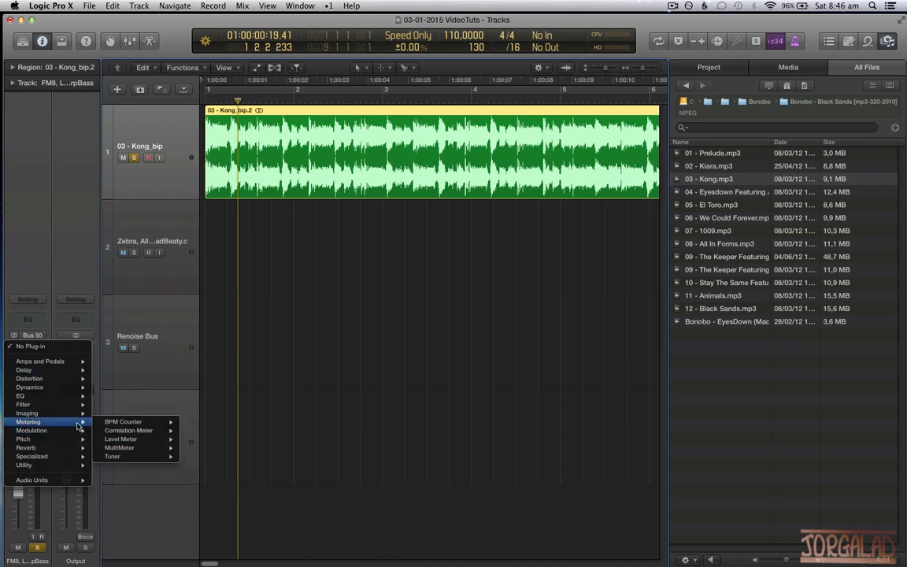
pyautogui.moveTo(138, 421)
pyautogui.click(202, 424)
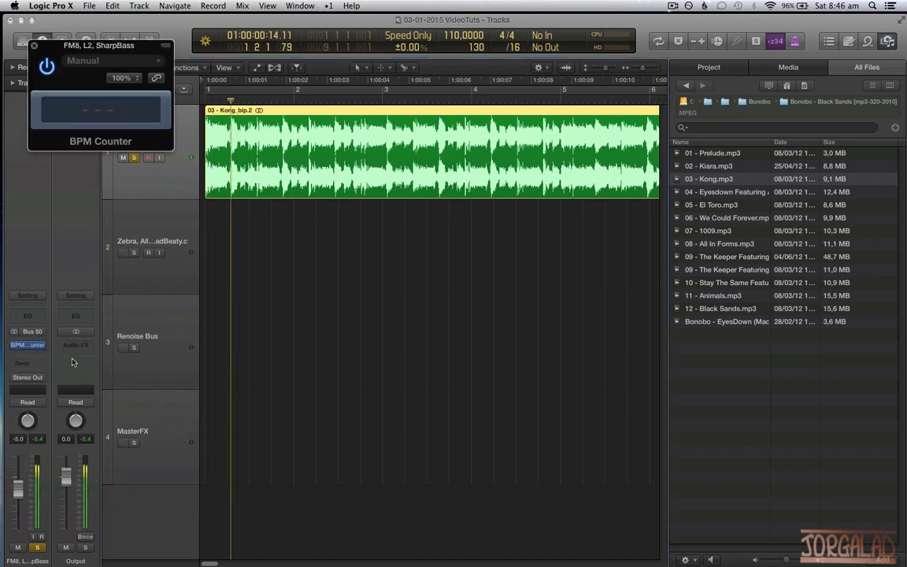
pyautogui.click(40, 331)
pyautogui.click(43, 346)
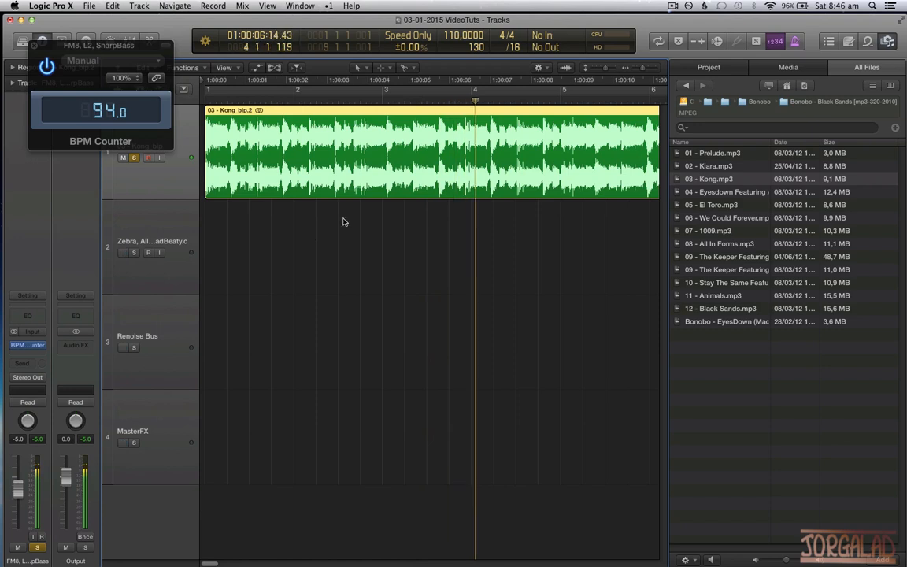
# Set the project tempo to 94 BPM.
pyautogui.doubleClick(450, 35)
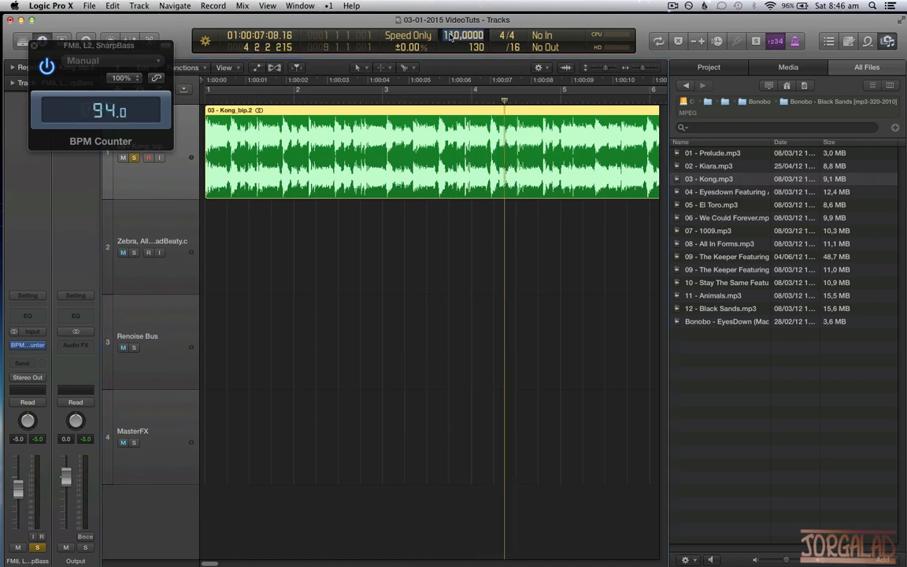
pyautogui.write('94')
pyautogui.press('Return')
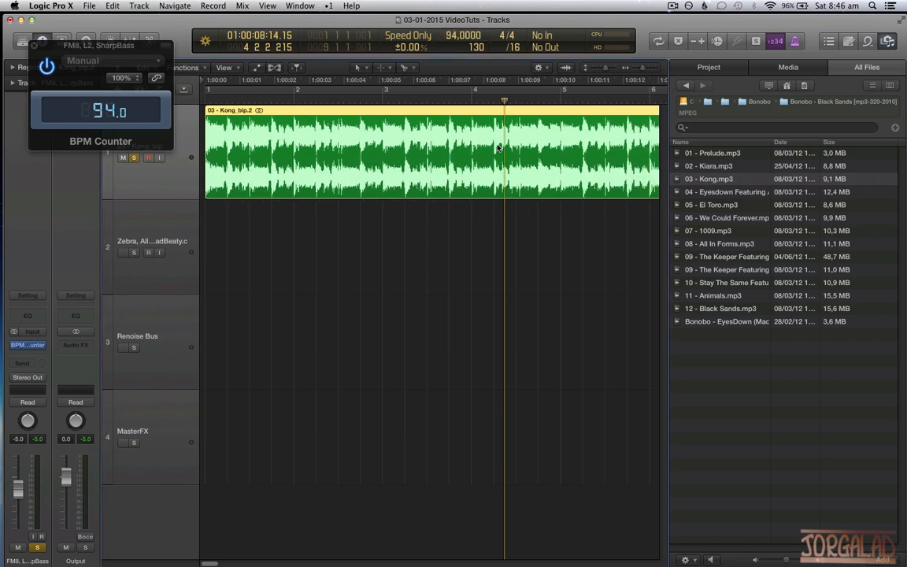
# Play the trimmed Kong region from bar 1 to check its beats against the bar grid.
pyautogui.press('Return')
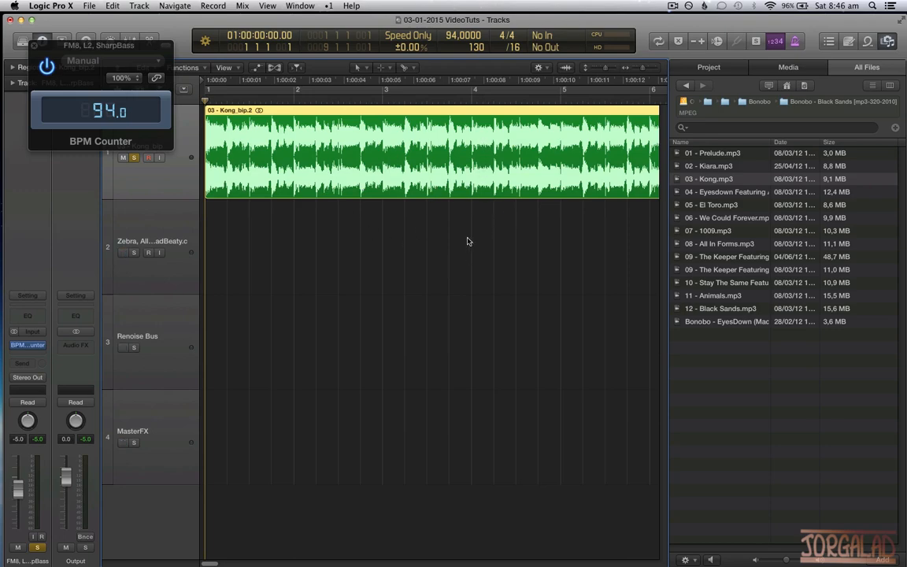
pyautogui.press('super+Left')
pyautogui.press('super+Left')
pyautogui.press('super+Left')
pyautogui.press('space')
pyautogui.press('super+Right')
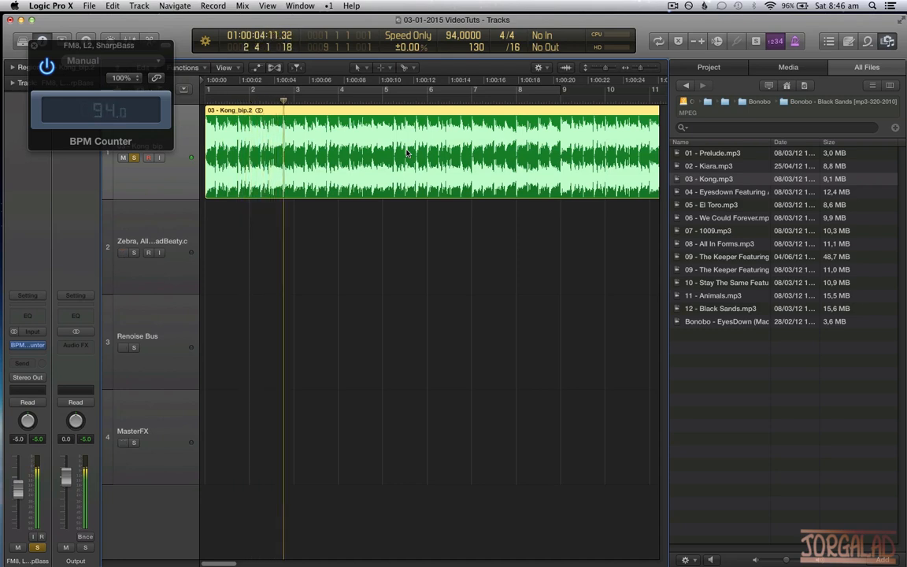
pyautogui.click(521, 244)
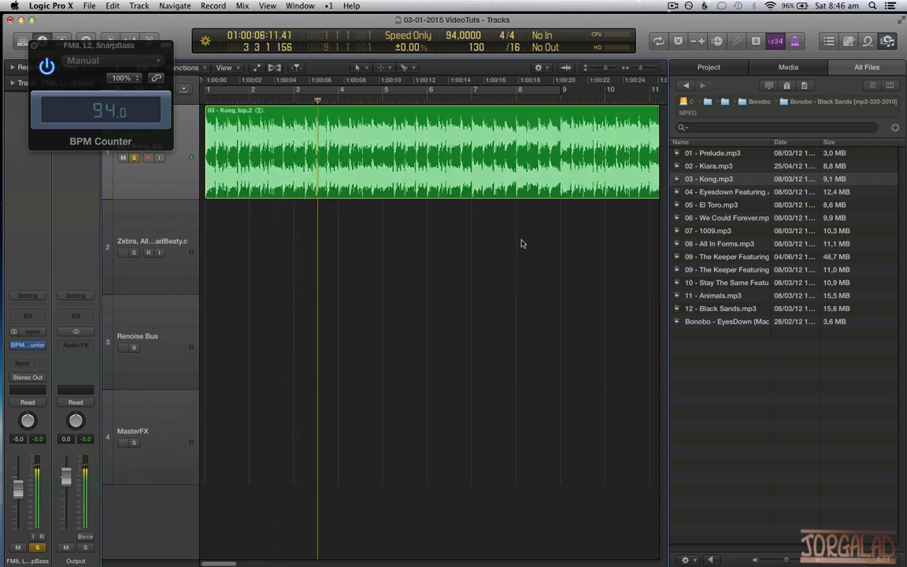
pyautogui.click(453, 170)
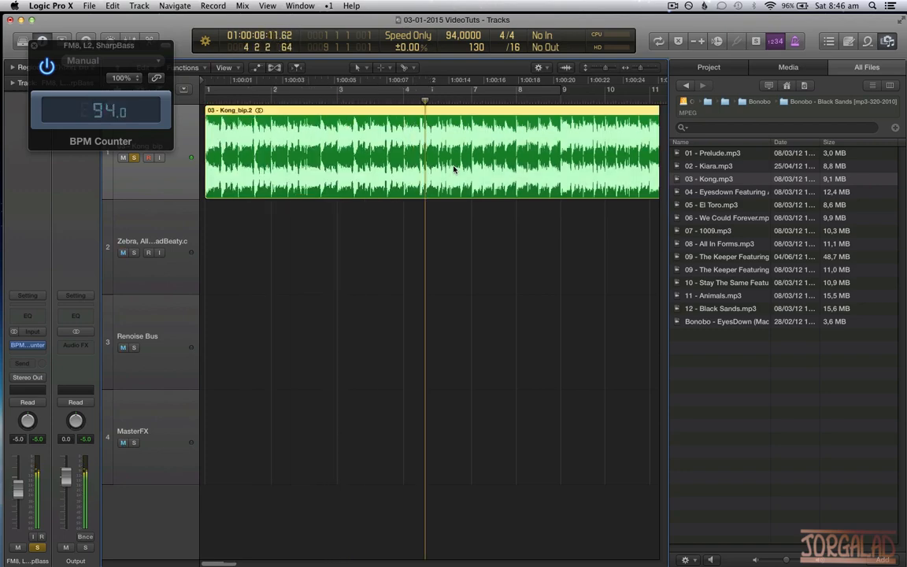
# Split the Kong region at the downbeat near bar 5, delete the part after it, and select the remaining four bars.
pyautogui.press('super+Right')
pyautogui.press('super+Right')
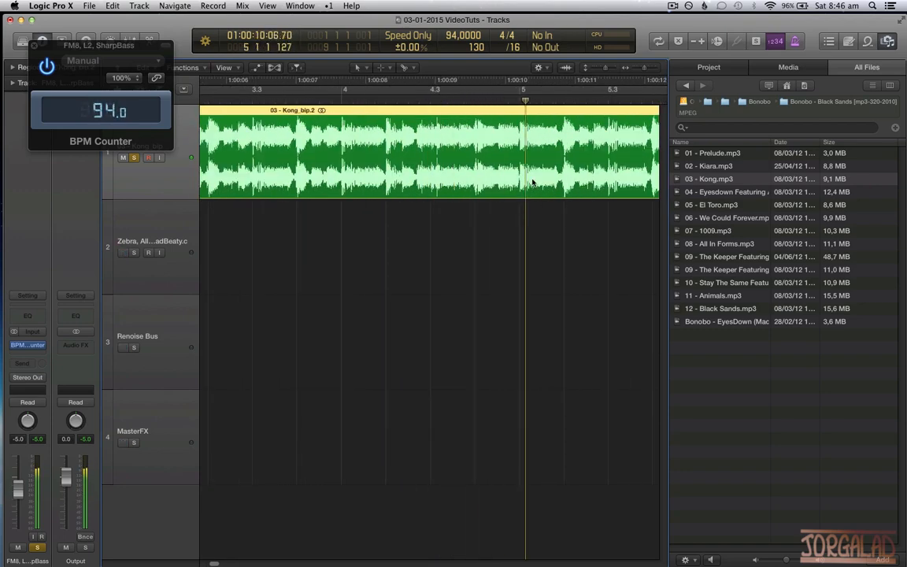
pyautogui.press('super+Right')
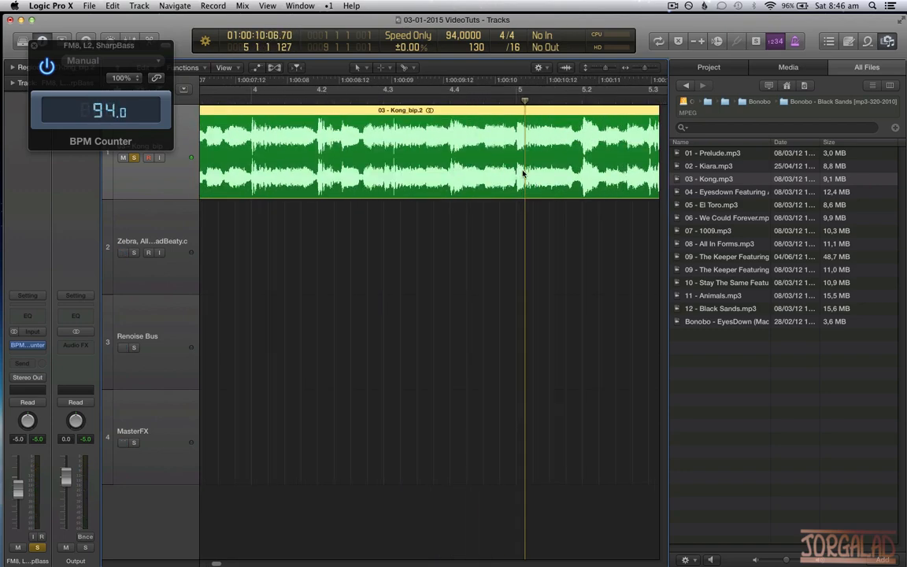
pyautogui.click(518, 171)
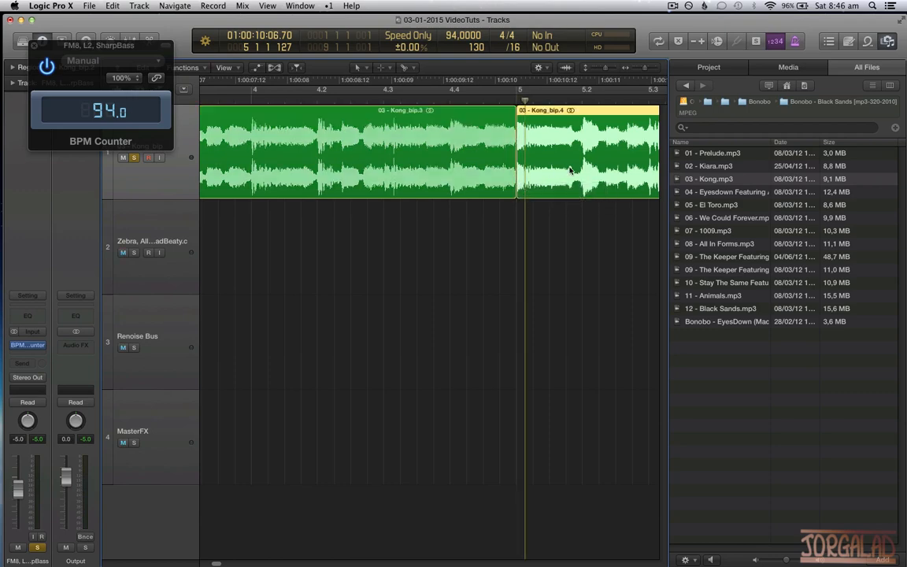
pyautogui.press('Delete')
pyautogui.press('super+Left')
pyautogui.press('super+Left')
pyautogui.click(417, 147)
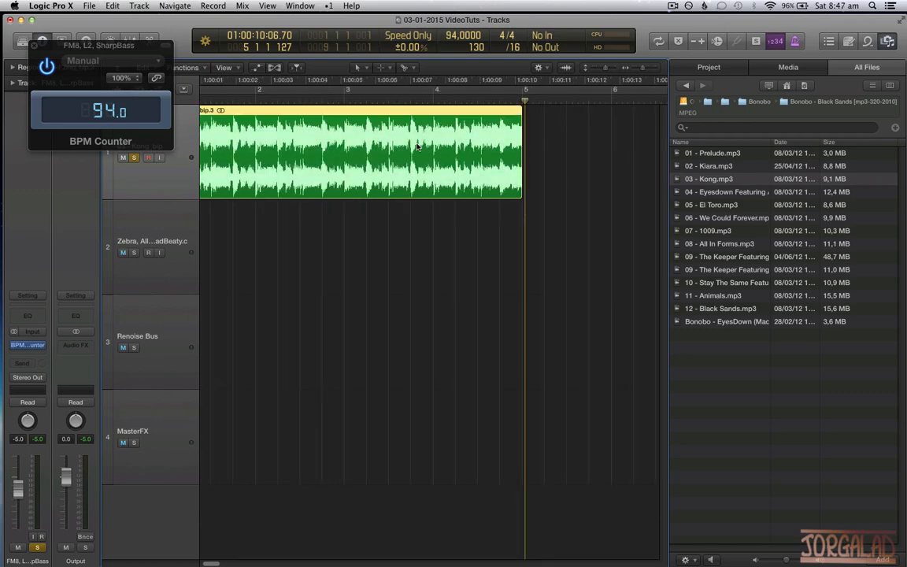
# Set the cycle range to the four-bar Kong region and move the BPM Counter window clear of the track headers.
pyautogui.press('super+Left')
pyautogui.press('super+Left')
pyautogui.press('super+u')
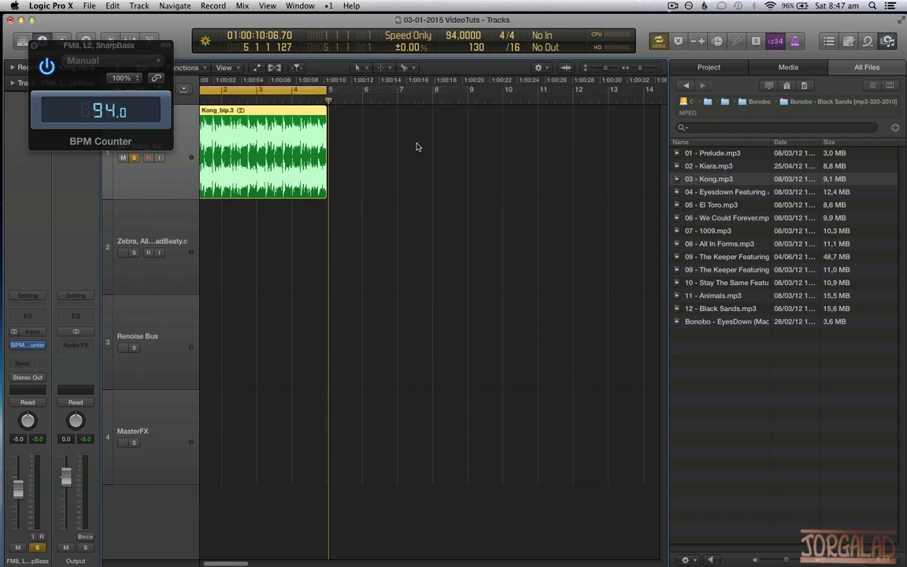
pyautogui.press('super+Left')
pyautogui.press('super+Left')
pyautogui.hscroll(-1, 366, 197)
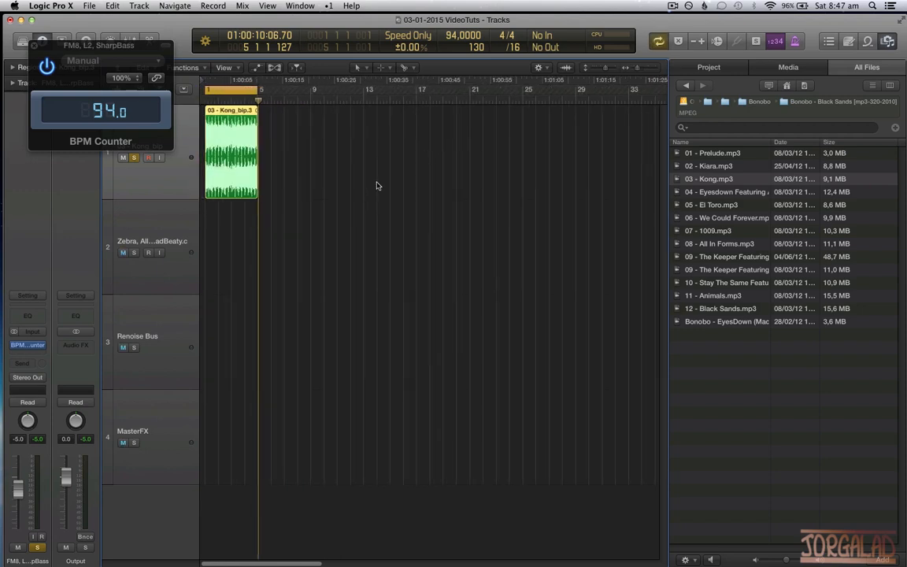
pyautogui.moveTo(72, 45); pyautogui.dragTo(387, 125)
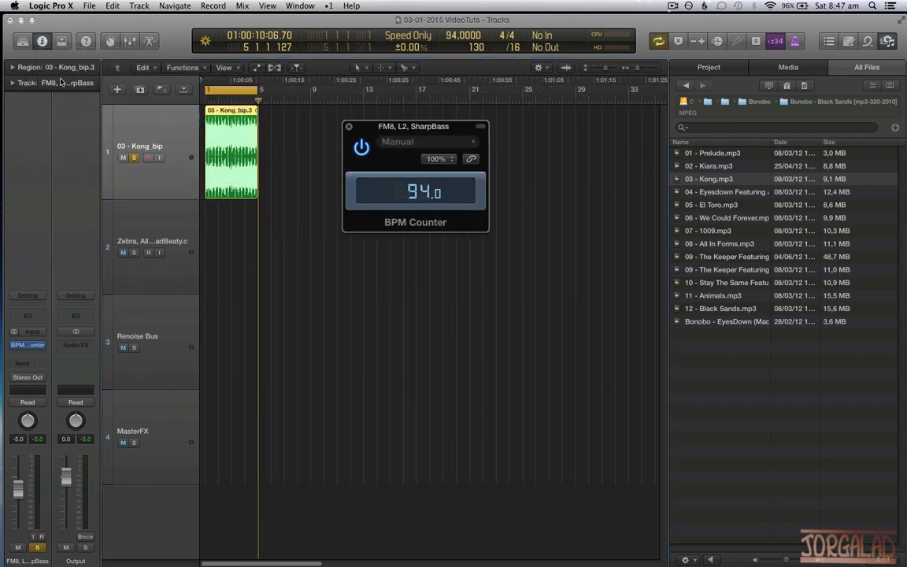
# Give the four-bar Kong region a fade-in of 2 and a fade-out of 2.
pyautogui.click(13, 68)
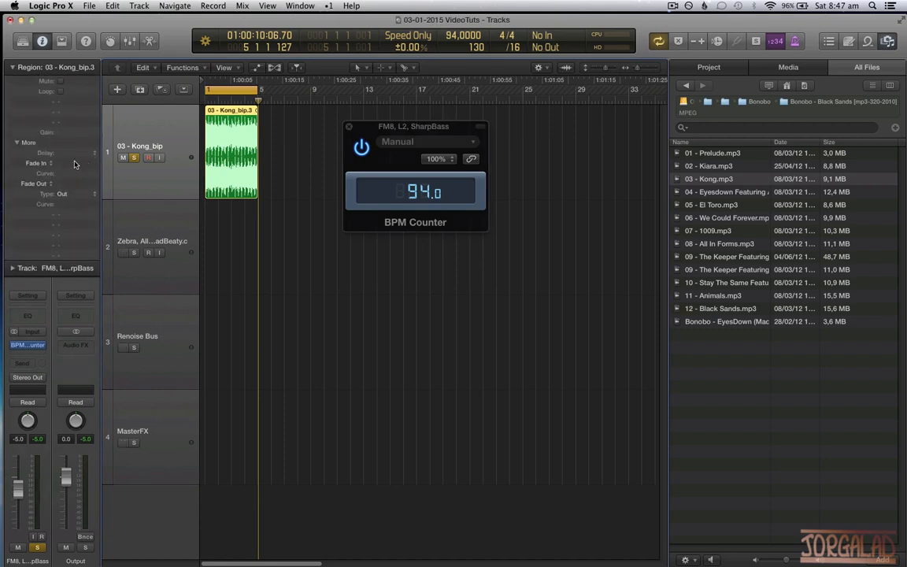
pyautogui.doubleClick(75, 163)
pyautogui.write('2')
pyautogui.press('Return')
pyautogui.doubleClick(69, 184)
pyautogui.write('2')
pyautogui.press('Return')
# Play across the end of the four-bar cycle to check the loop point and close the BPM Counter window.
pyautogui.scroll(5, 210, 158)
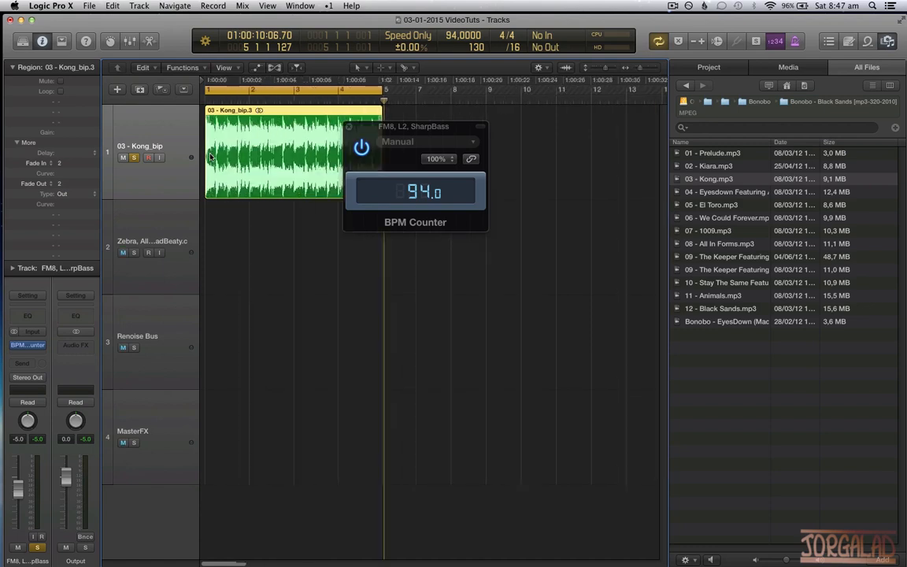
pyautogui.doubleClick(371, 101)
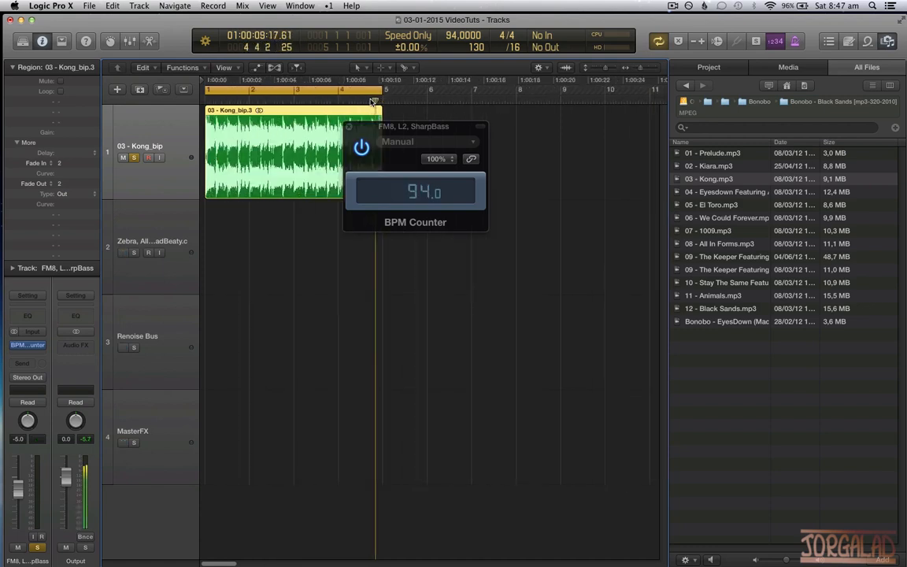
pyautogui.click(349, 127)
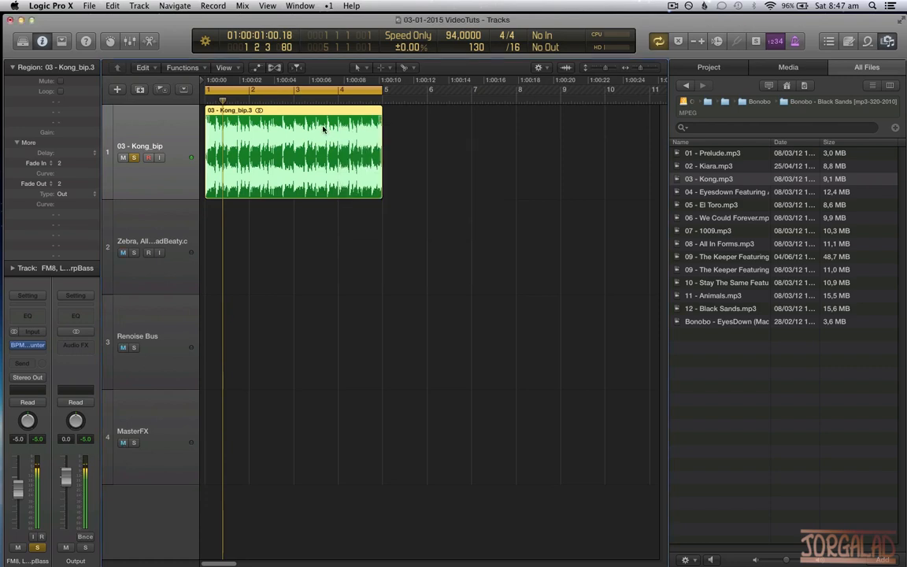
# Bounce the four-bar Kong region in place onto a new track and delete the original Kong track.
pyautogui.hotkey('ctrl', 'b')
pyautogui.press('Escape')
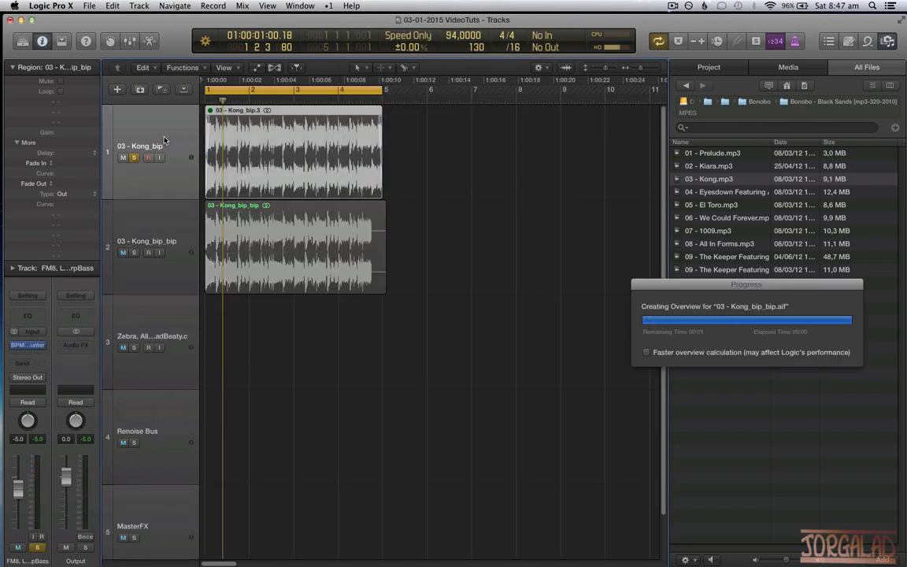
pyautogui.press('Delete')
pyautogui.press('Delete')
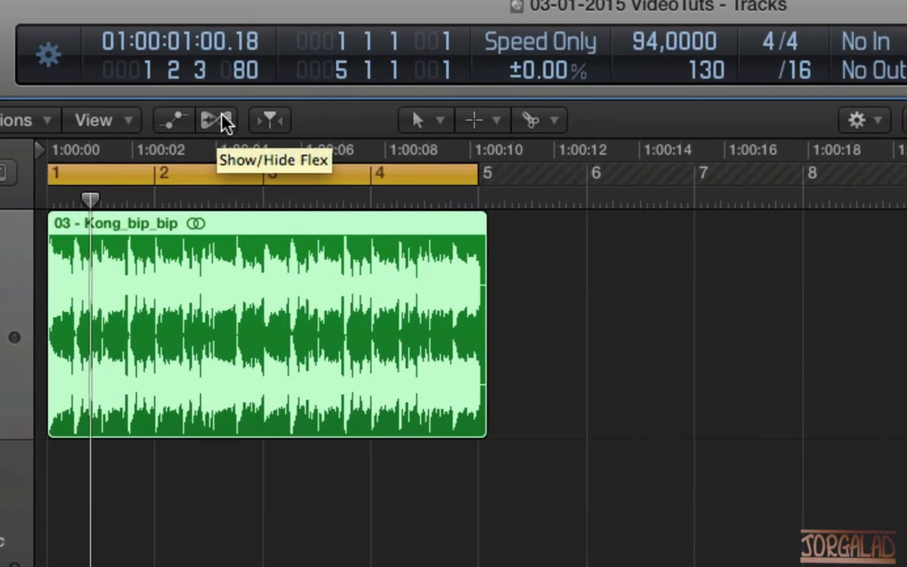
# Show Flex and set the bounced Kong track's flex mode to Flex Pitch.
pyautogui.click(224, 122)
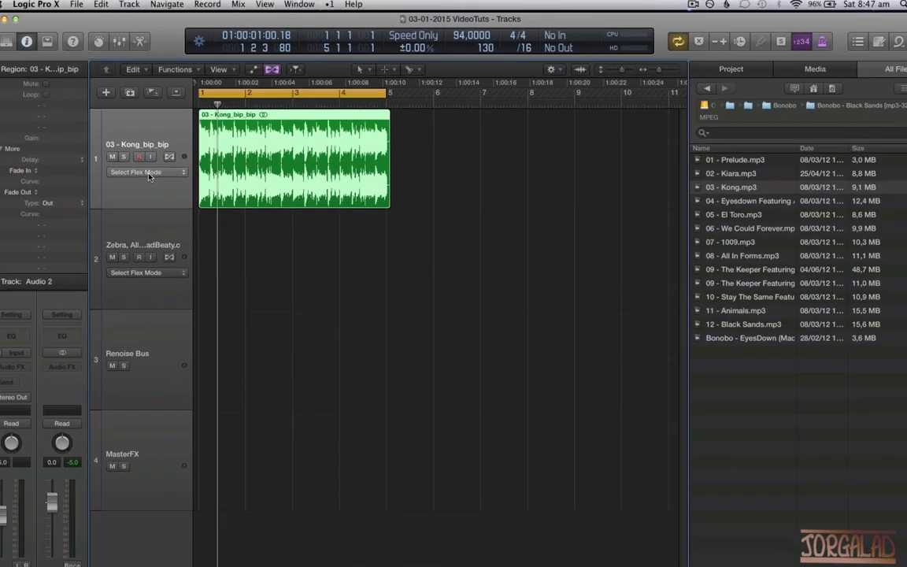
pyautogui.click(150, 161)
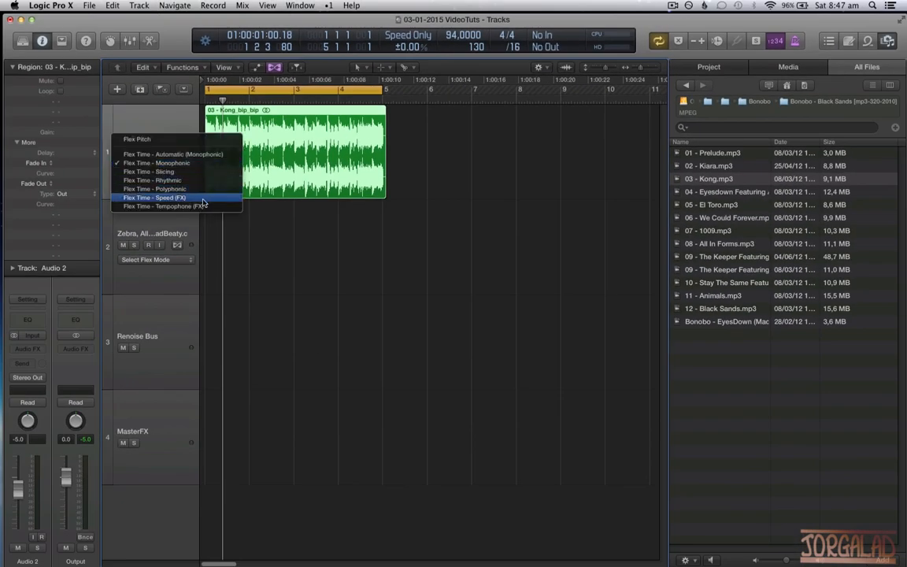
pyautogui.click(177, 141)
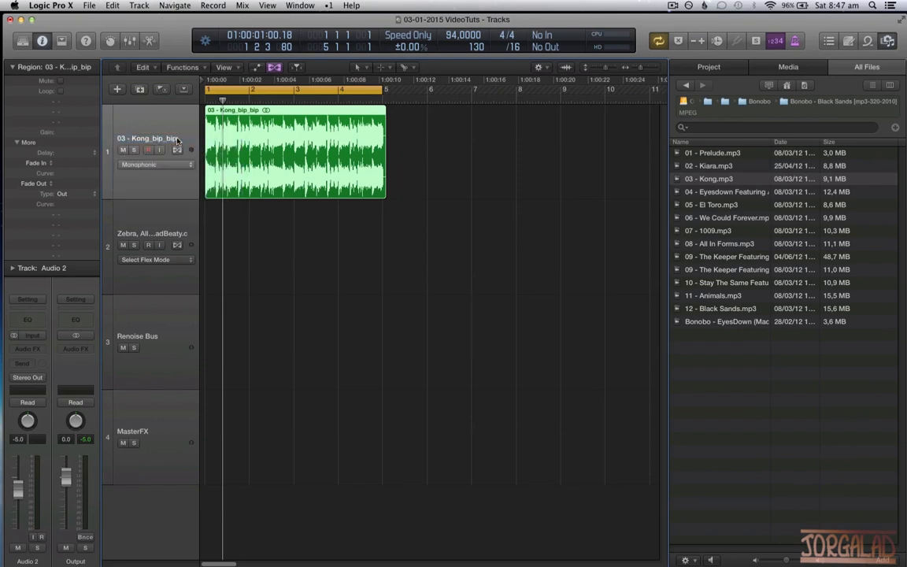
# Open the bounced Kong region in the Track editor and create a MIDI track from its Flex Pitch data.
pyautogui.doubleClick(233, 115)
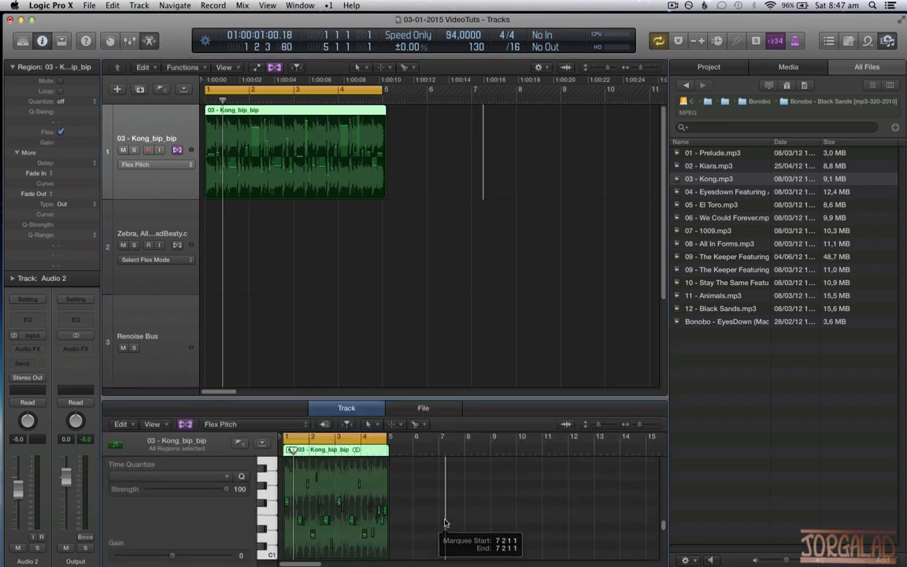
pyautogui.scroll(3, 445, 523)
pyautogui.hscroll(-5, 445, 523)
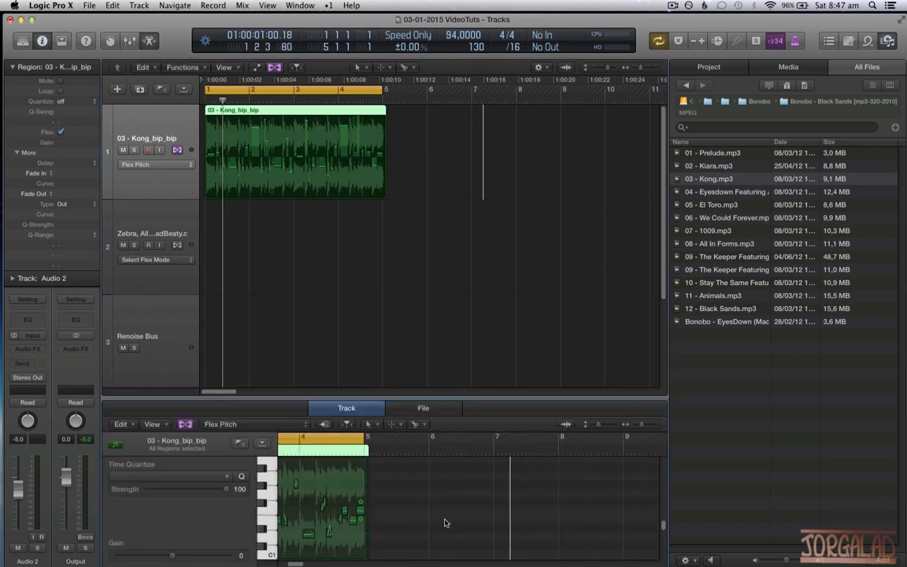
pyautogui.scroll(3, 445, 522)
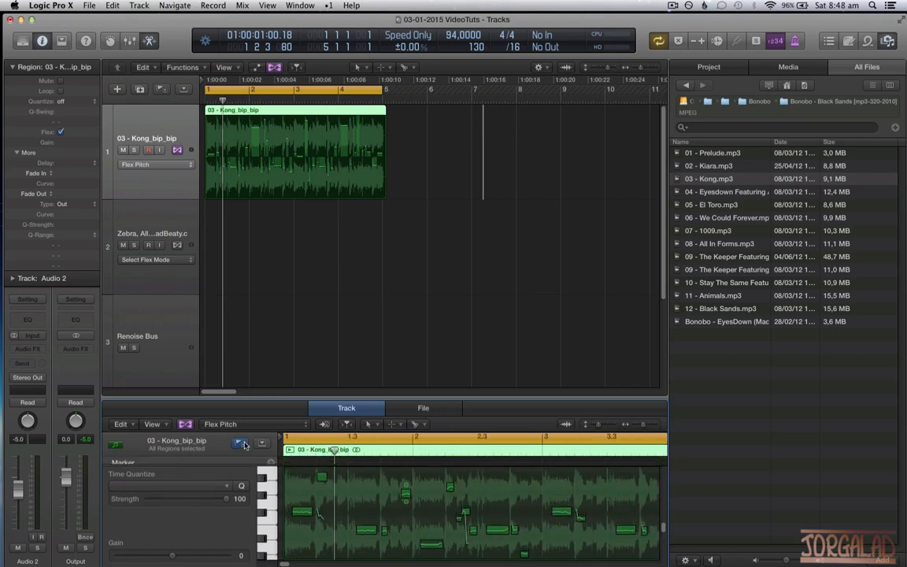
pyautogui.click(120, 424)
pyautogui.scroll(-3, 211, 494)
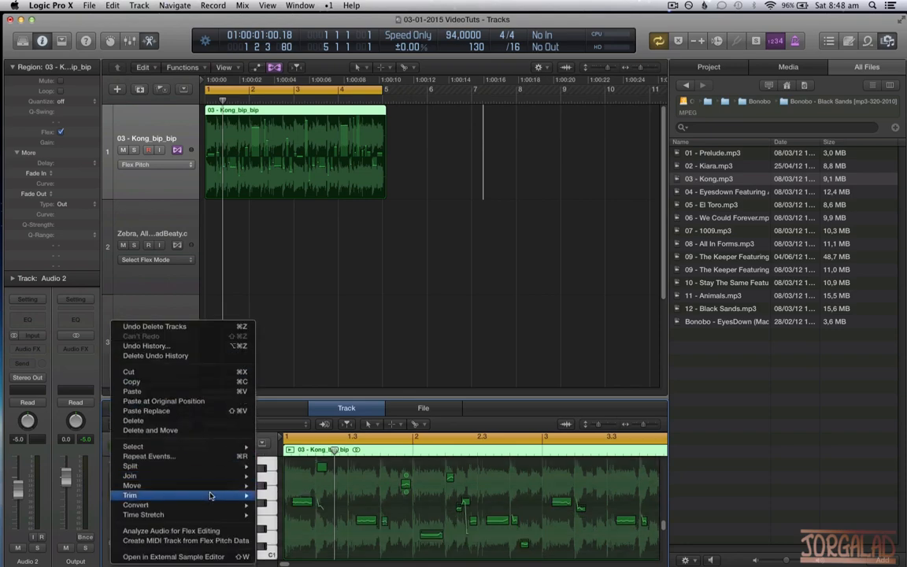
pyautogui.click(230, 542)
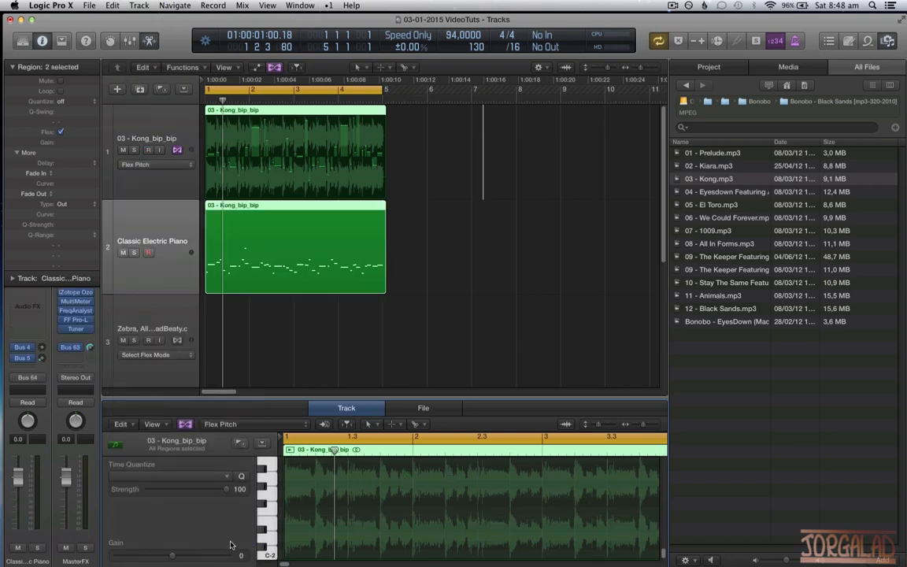
# Mute the bounced Kong audio track and select the MIDI region on the Classic Electric Piano track.
pyautogui.click(123, 150)
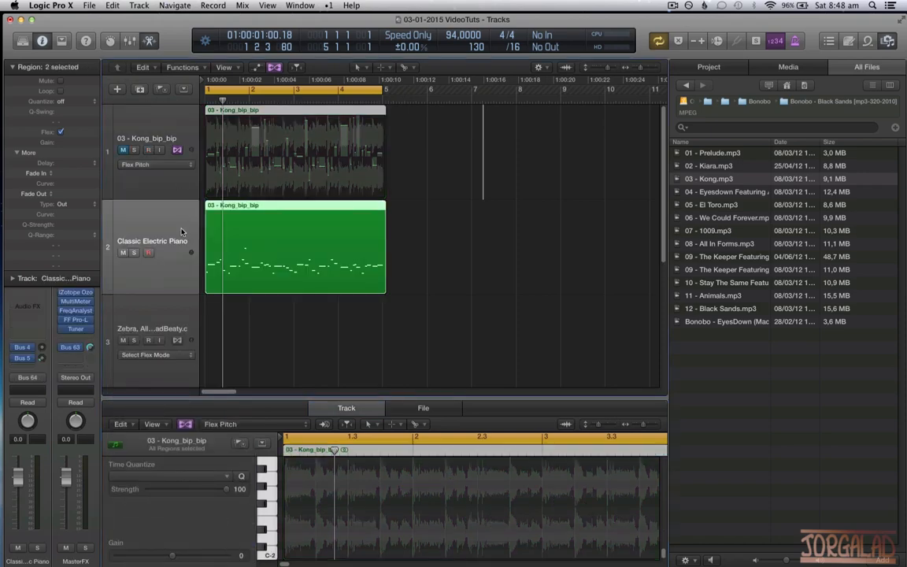
pyautogui.click(295, 266)
pyautogui.press('super+Right')
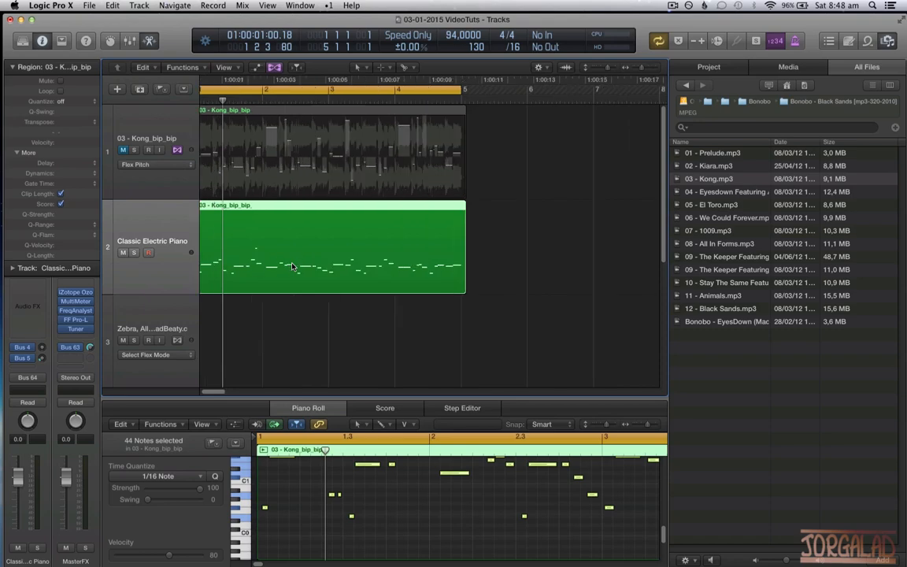
pyautogui.hscroll(-1, 292, 266)
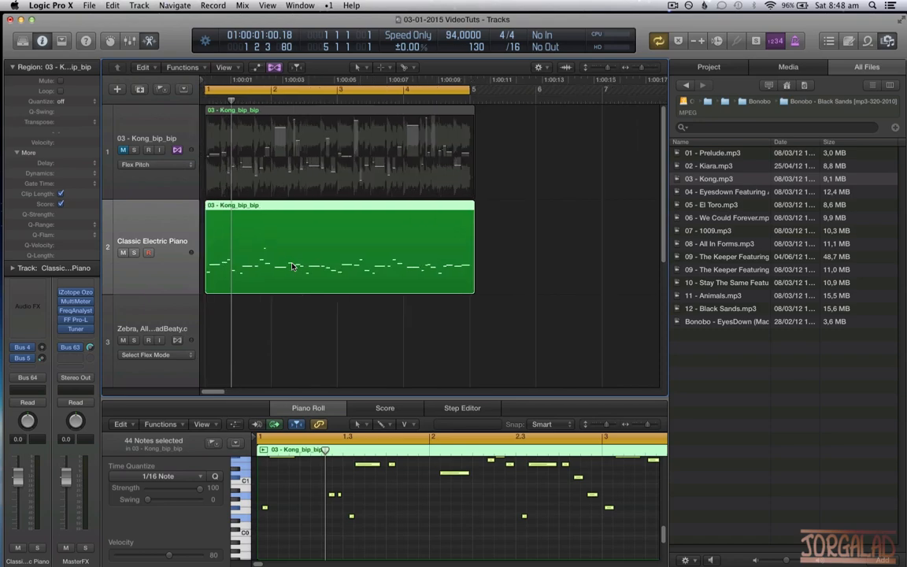
# Collapse the Region inspector and hide the Flex view on the tracks.
pyautogui.click(13, 68)
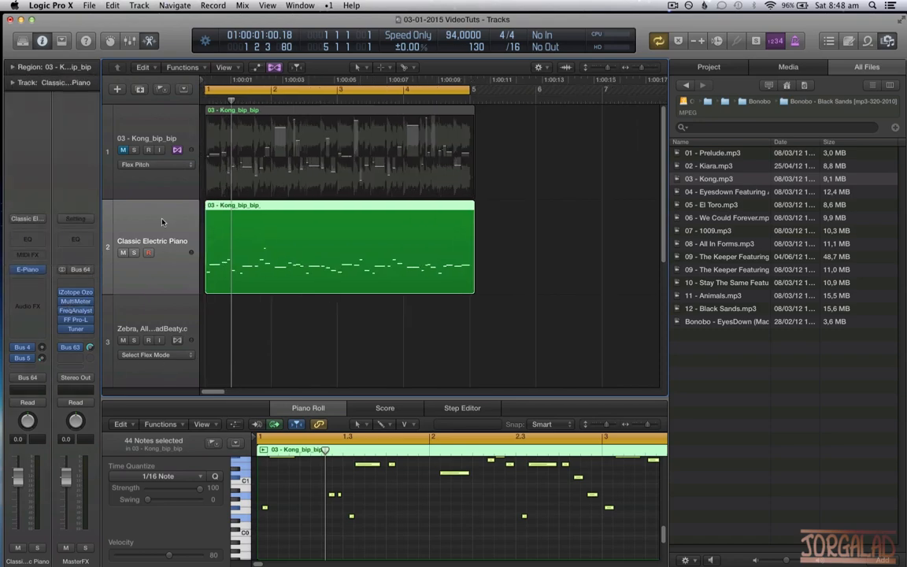
pyautogui.press('a')
pyautogui.press('a')
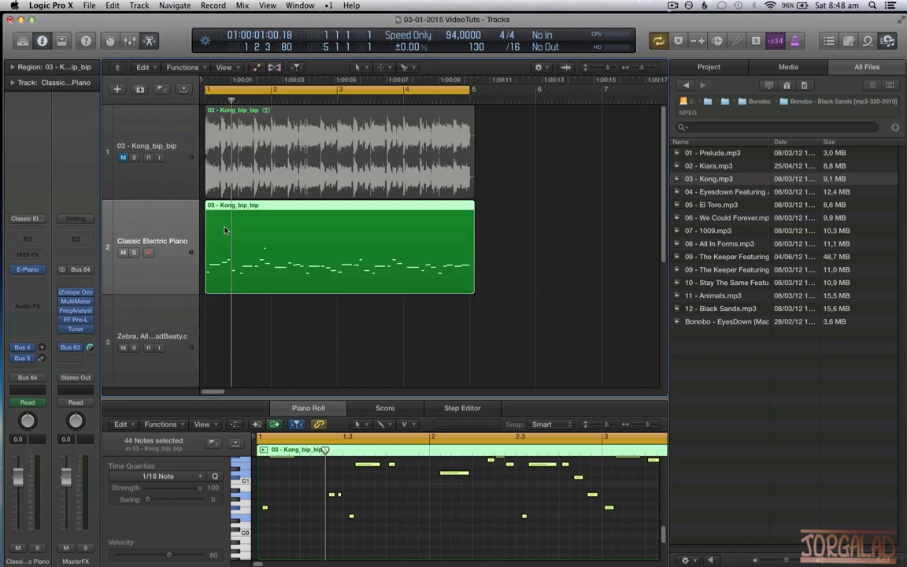
# Clear the note selection in the piano roll and play the Classic Electric Piano region to hear the extracted notes.
pyautogui.scroll(-1, 224, 230)
pyautogui.scroll(1, 315, 493)
pyautogui.click(299, 495)
pyautogui.scroll(3, 299, 494)
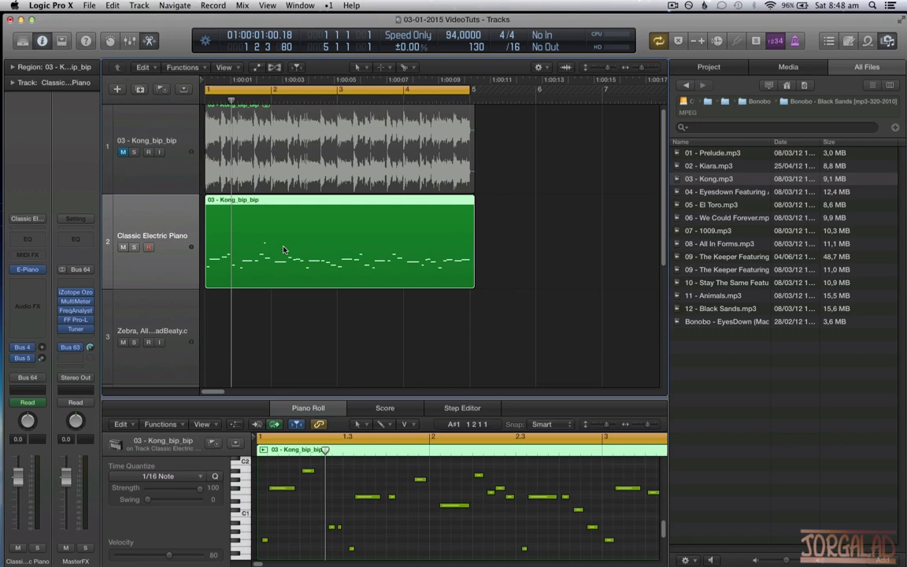
pyautogui.scroll(-1, 283, 250)
pyautogui.scroll(1, 283, 250)
pyautogui.press('space')
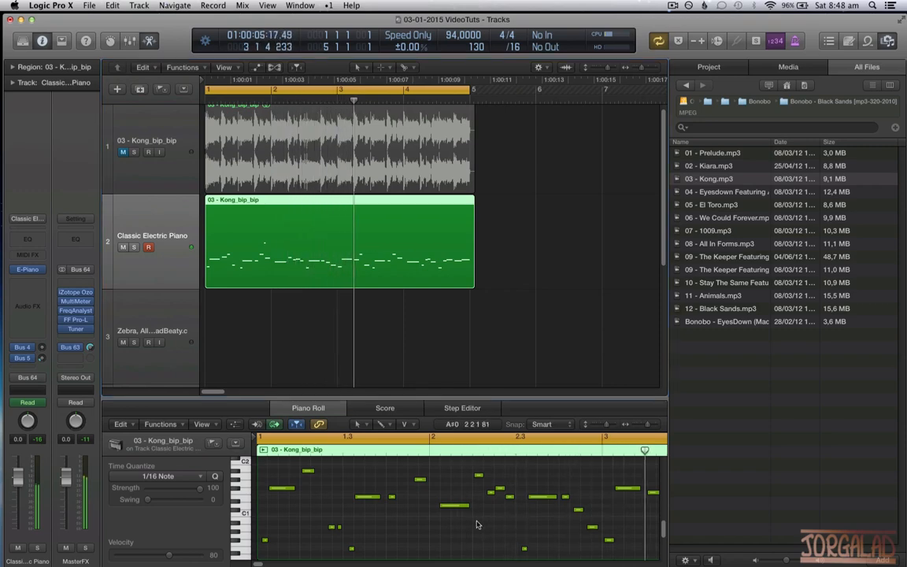
# Transpose all notes of the Classic Electric Piano region up one octave and play the region from bar 1.
pyautogui.press('super+a')
pyautogui.hotkey('alt', 'shift', 'Up')
pyautogui.scroll(1, 330, 354)
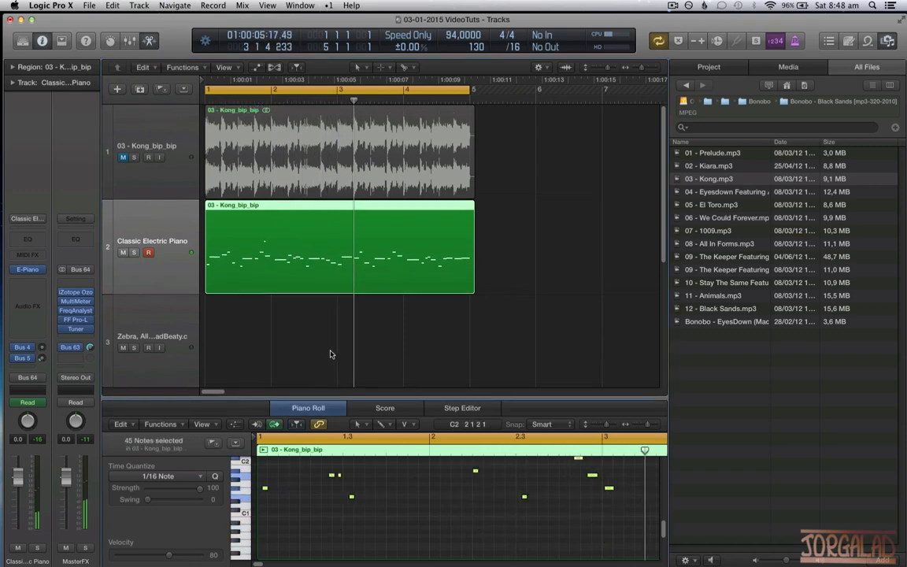
pyautogui.press('Return')
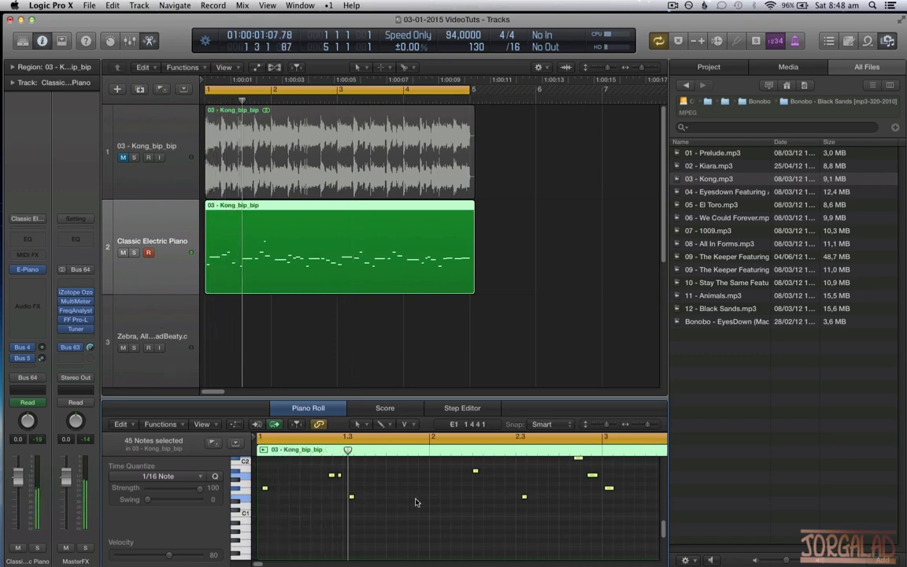
pyautogui.scroll(2, 417, 500)
pyautogui.hscroll(1, 415, 504)
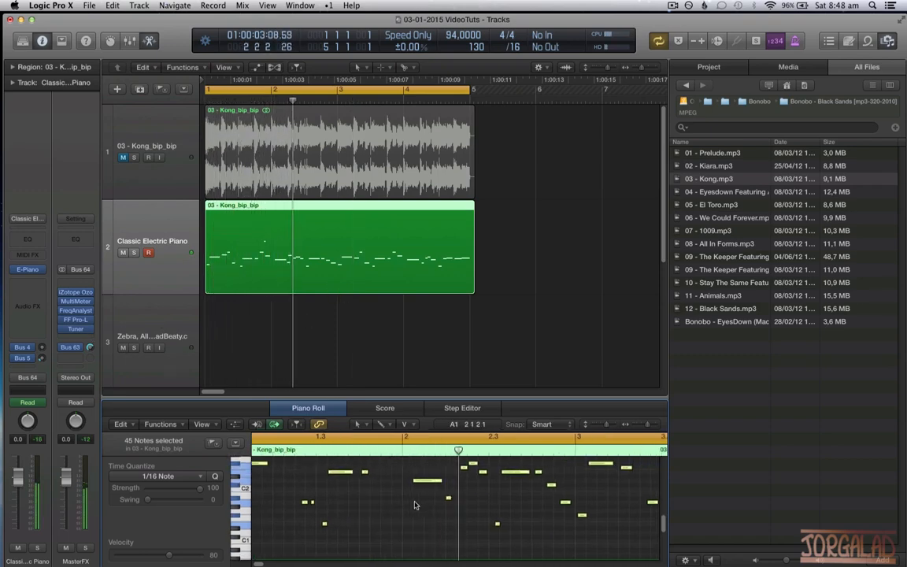
pyautogui.press('super+Left')
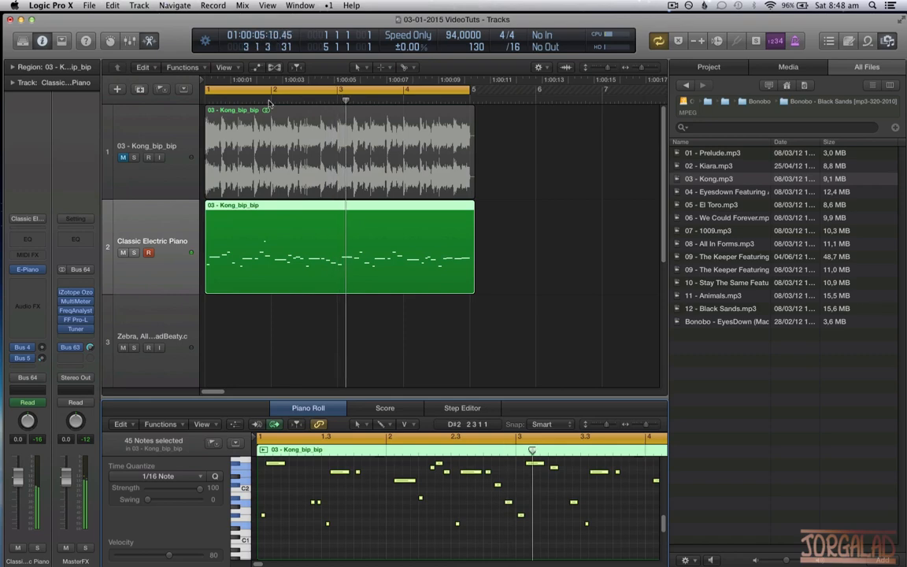
# Solo the Kong audio track and the Classic Electric Piano track together and select the MIDI region.
pyautogui.click(133, 158)
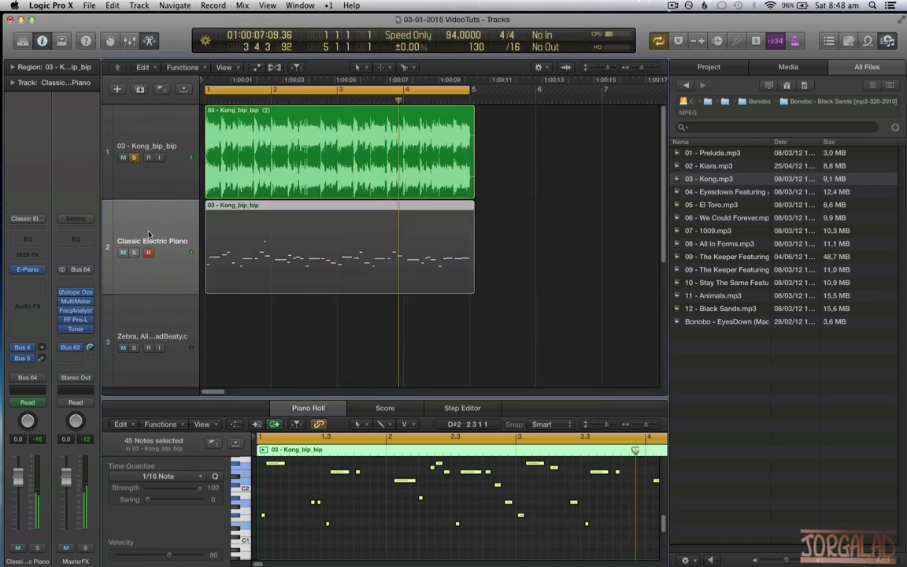
pyautogui.click(133, 252)
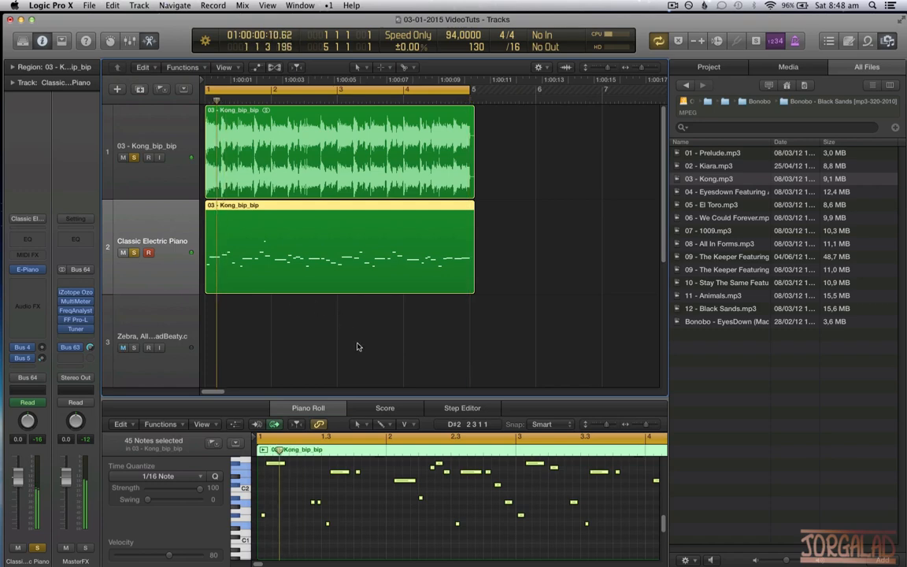
pyautogui.click(323, 309)
pyautogui.click(321, 251)
pyautogui.scroll(-1, 359, 383)
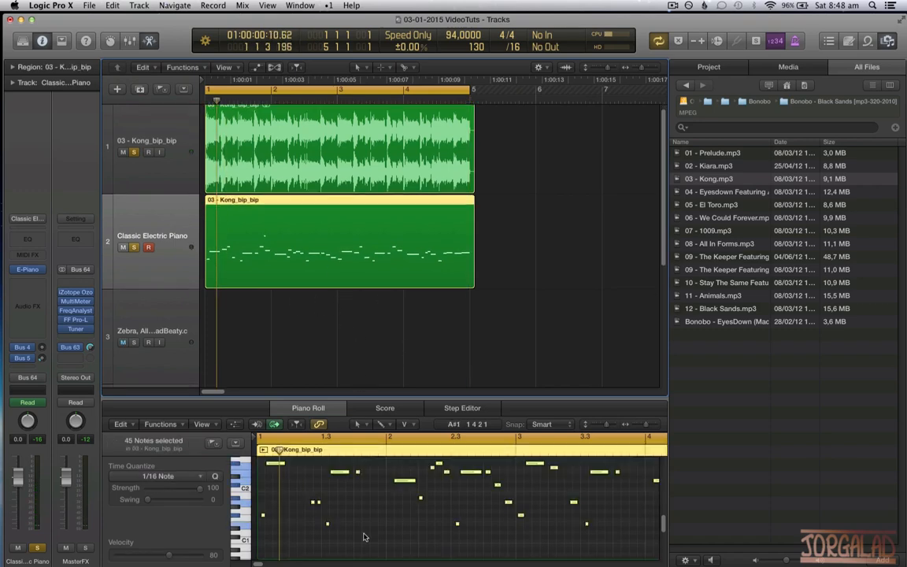
# Delete all notes below C2 from the Classic Electric Piano region and play the region soloed.
pyautogui.click(364, 541)
pyautogui.scroll(-4, 363, 542)
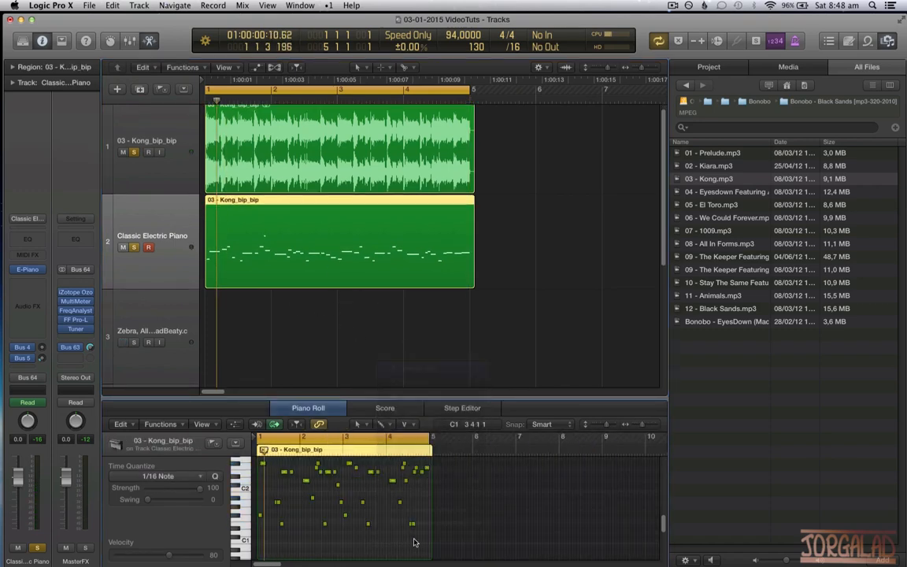
pyautogui.scroll(-3, 299, 527)
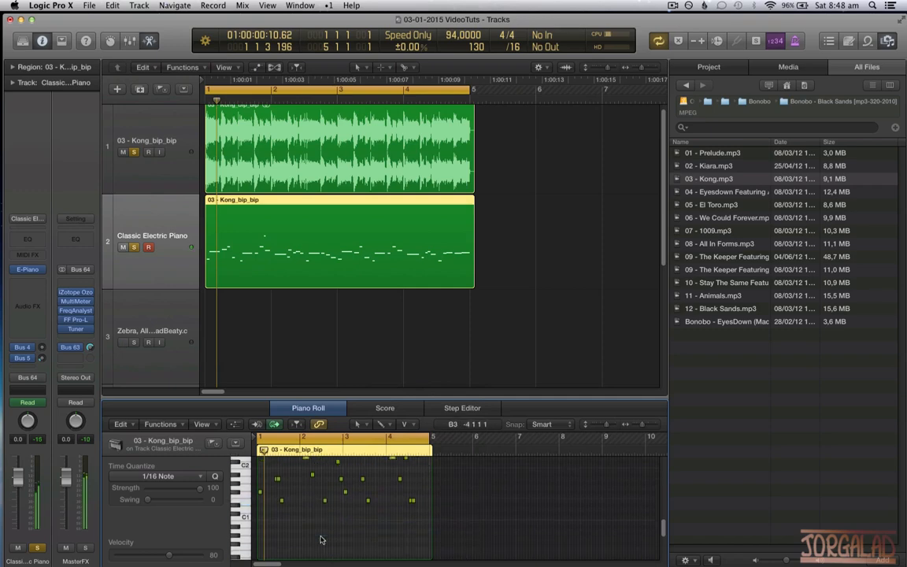
pyautogui.scroll(1, 471, 561)
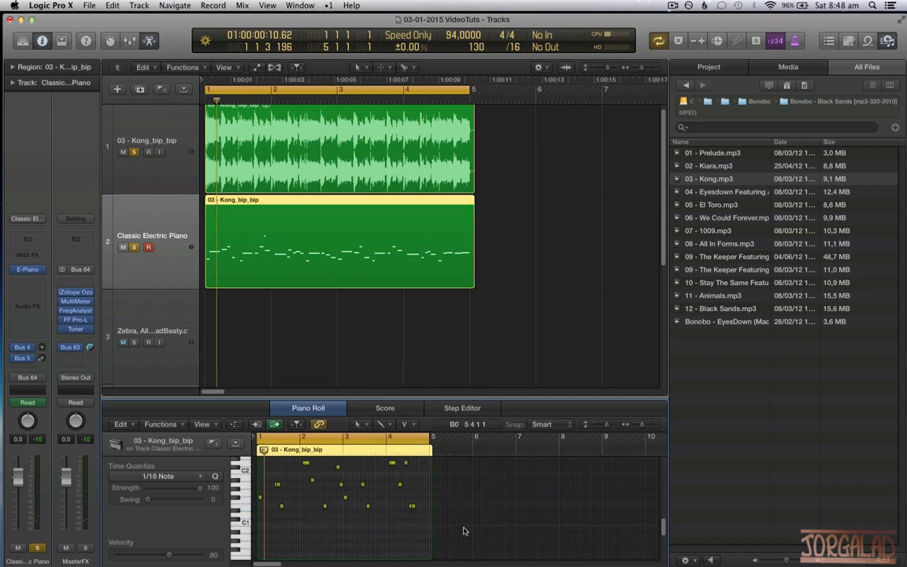
pyautogui.press('XF86AudioRaiseVolume')
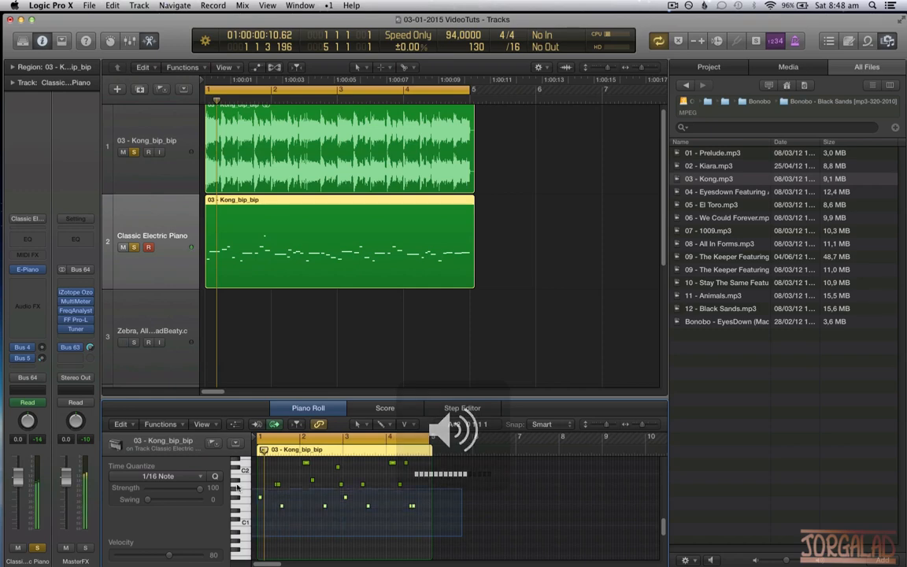
pyautogui.moveTo(236, 507); pyautogui.dragTo(236, 480)
pyautogui.scroll(6, 282, 485)
pyautogui.hotkey('ctrl', 's')
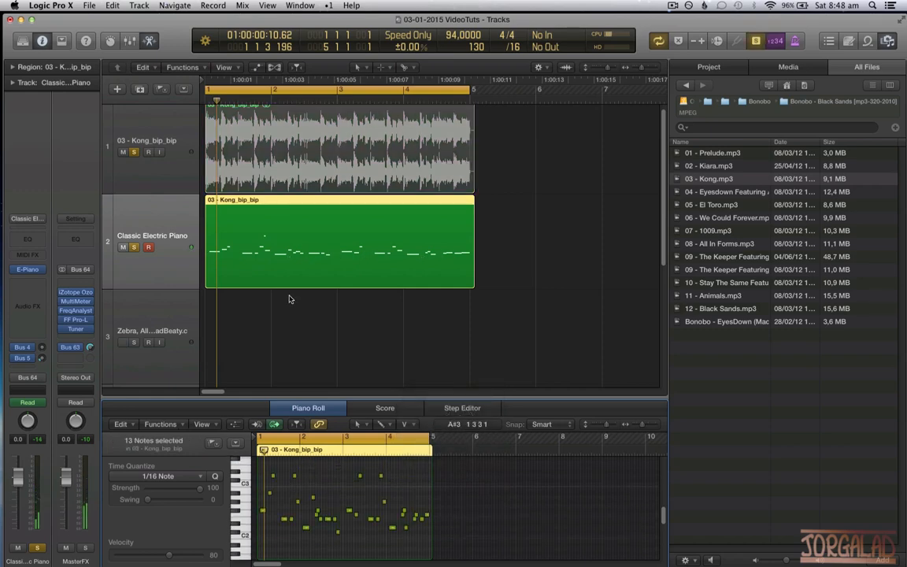
pyautogui.press('space')
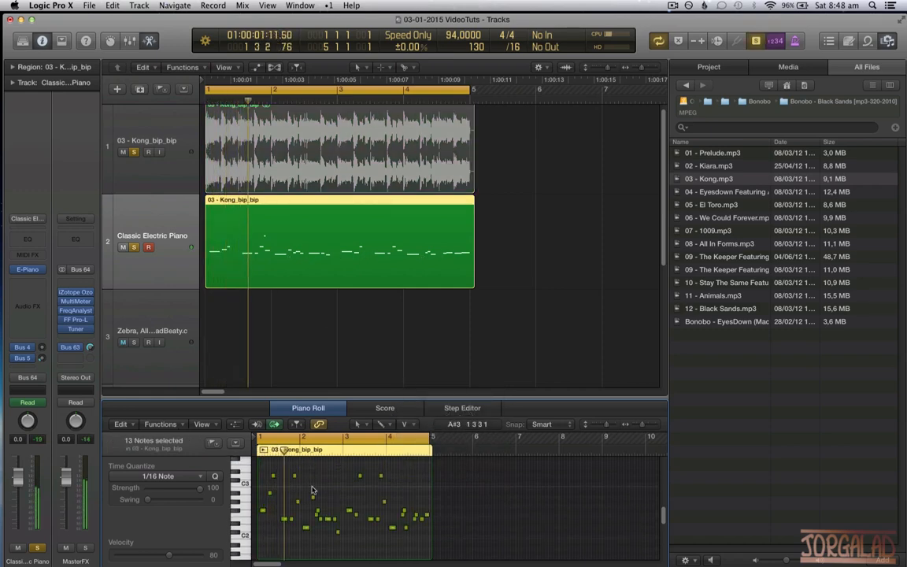
# Add a short C3 note at about 1 2 4 in the piano roll and play the region.
pyautogui.press('super+Right')
pyautogui.press('super+Right')
pyautogui.press('super+Right')
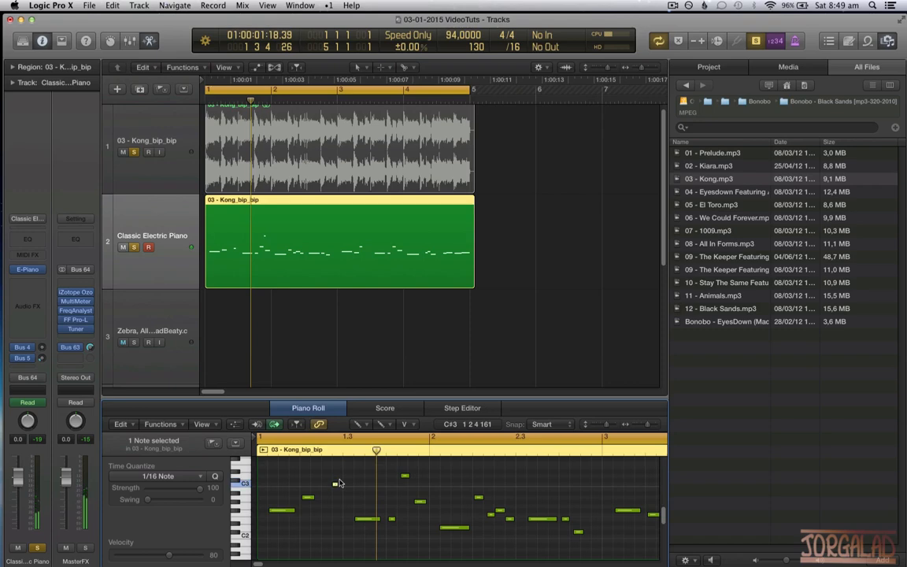
pyautogui.press('space')
pyautogui.press('t')
pyautogui.press('t')
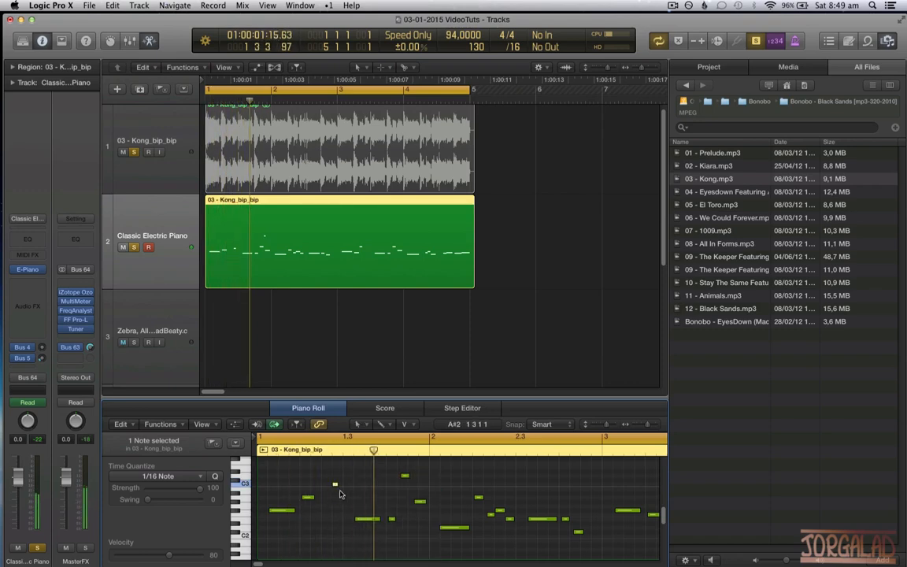
# Lower the added note to B2 and lengthen it to just before the following note, then replay the region.
pyautogui.press('space')
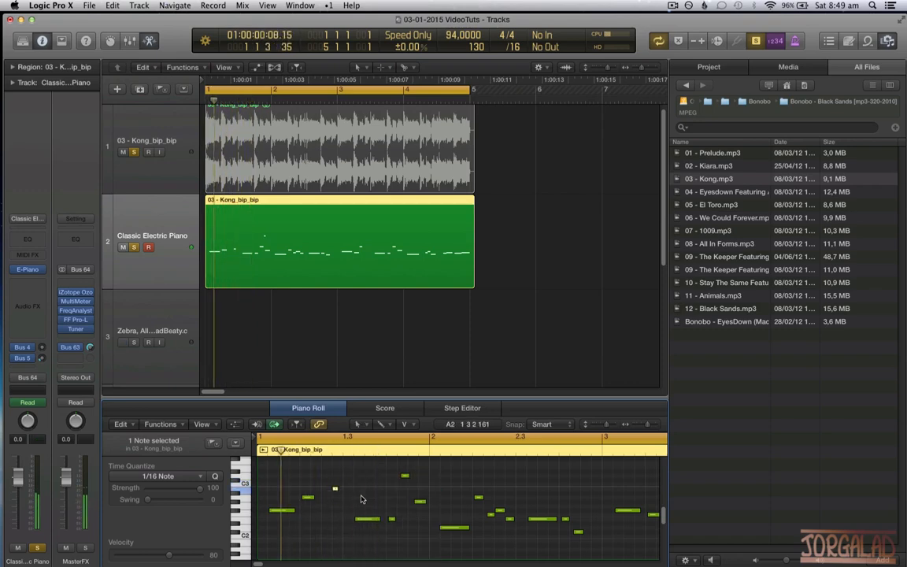
pyautogui.click(362, 497)
pyautogui.press('t')
pyautogui.press('t')
pyautogui.press('space')
pyautogui.moveTo(336, 489); pyautogui.dragTo(352, 513)
pyautogui.press('space')
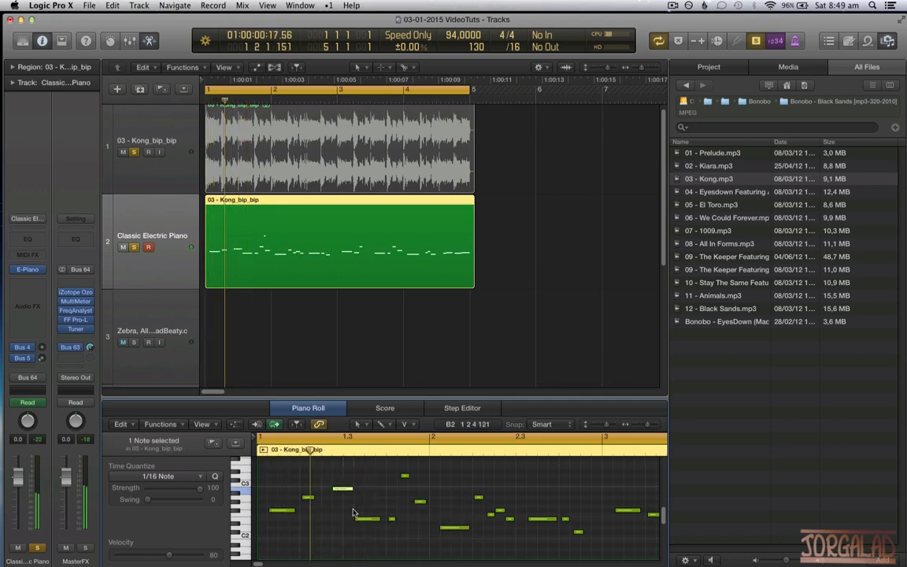
# Play the soloed Kong audio region for comparison and reselect the Classic Electric Piano track.
pyautogui.click(149, 122)
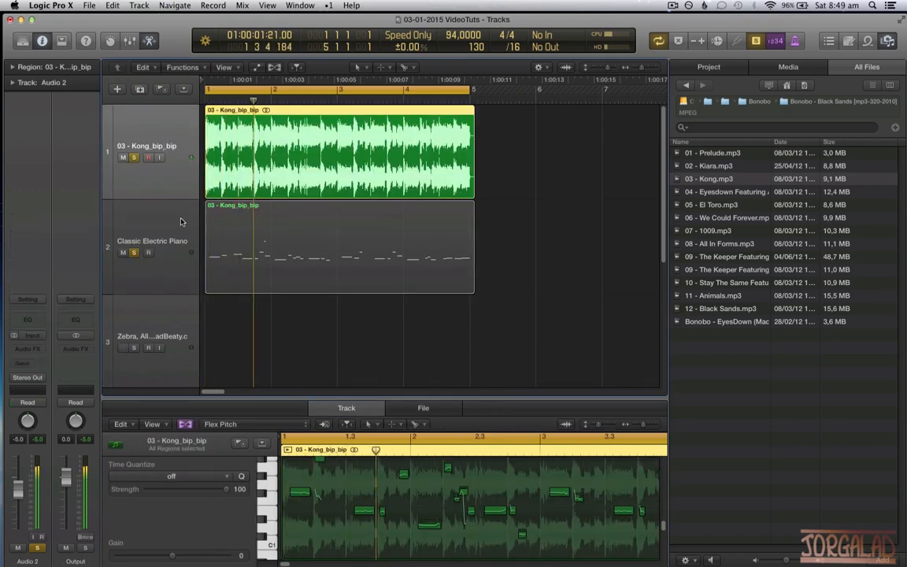
pyautogui.press('t')
pyautogui.click(147, 223)
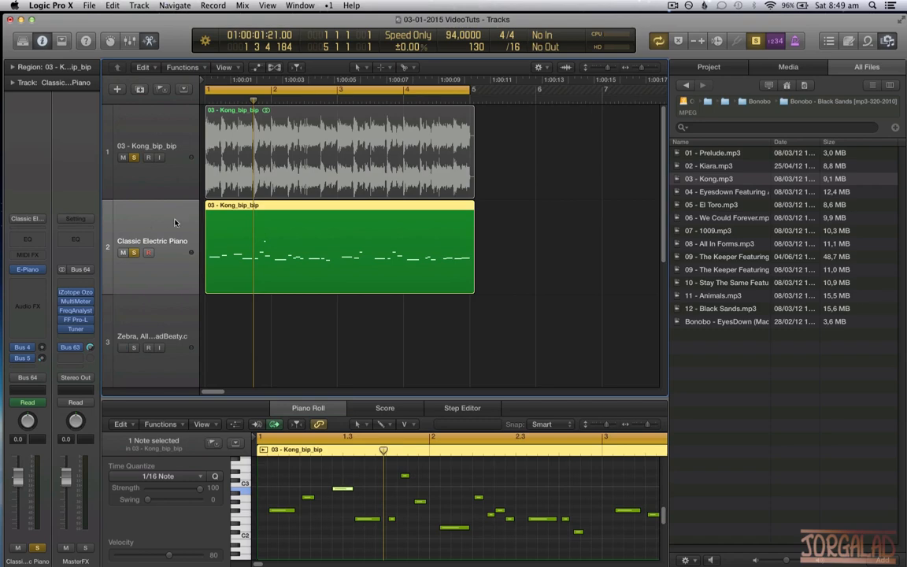
# Delete the Classic Electric Piano MIDI region, turn off Solo mode and remove the empty track.
pyautogui.press('Delete')
pyautogui.hotkey('ctrl', 's')
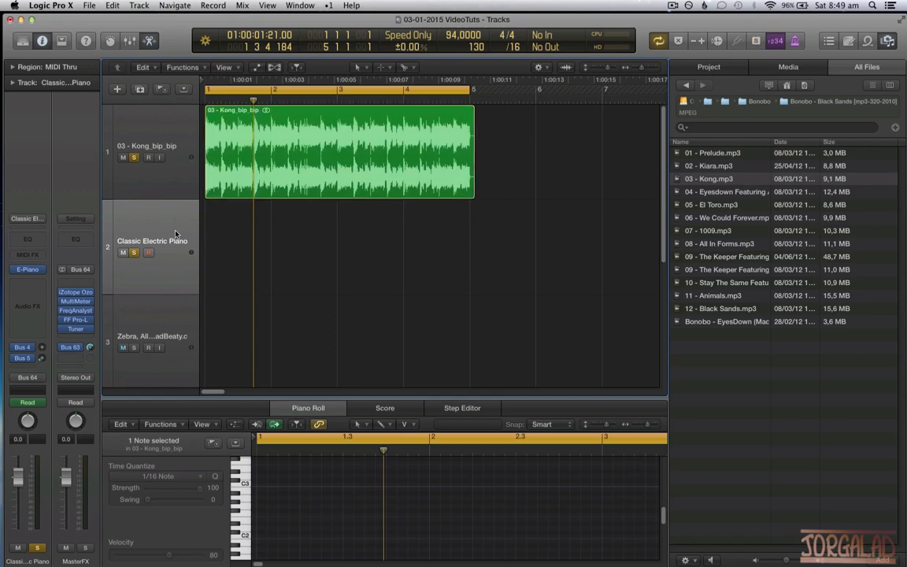
pyautogui.press('super+BackSpace')
# Create a new audio track below the Kong track and route its output to Bus 64 (MasterFX).
pyautogui.click(174, 189)
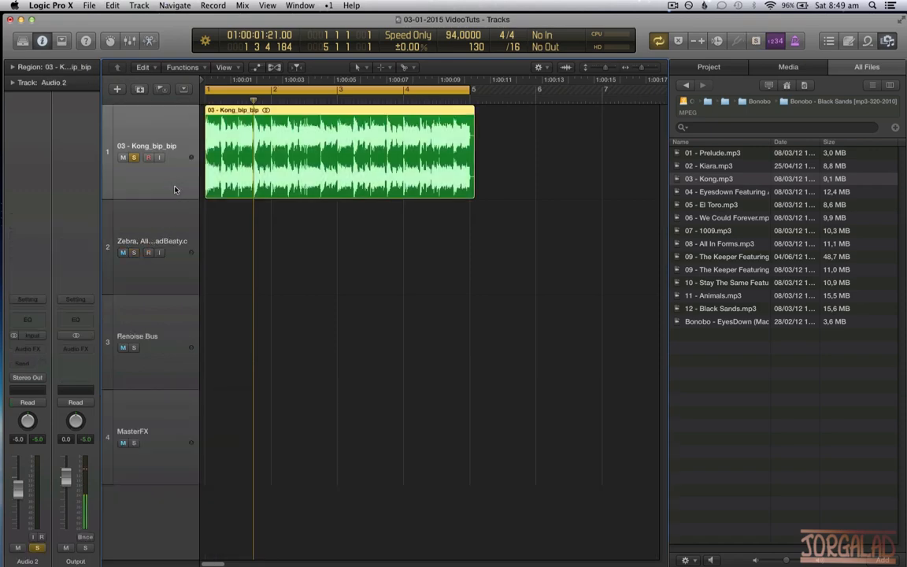
pyautogui.press('alt+super+a')
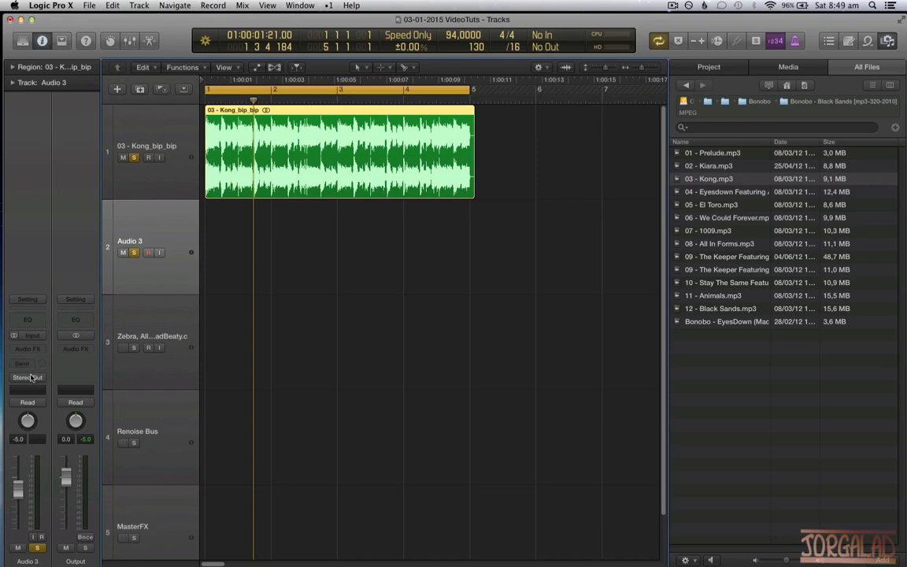
pyautogui.click(28, 377)
pyautogui.moveTo(52, 418)
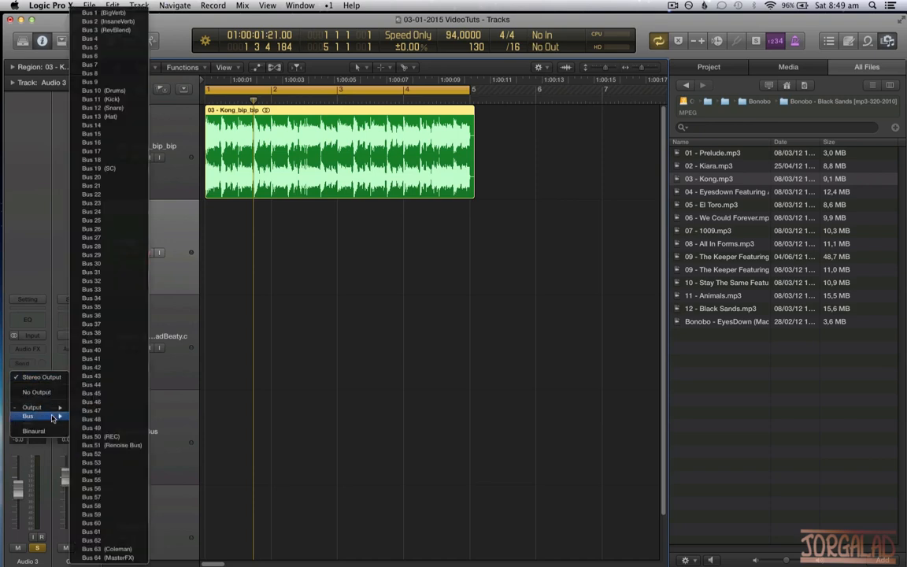
pyautogui.click(98, 557)
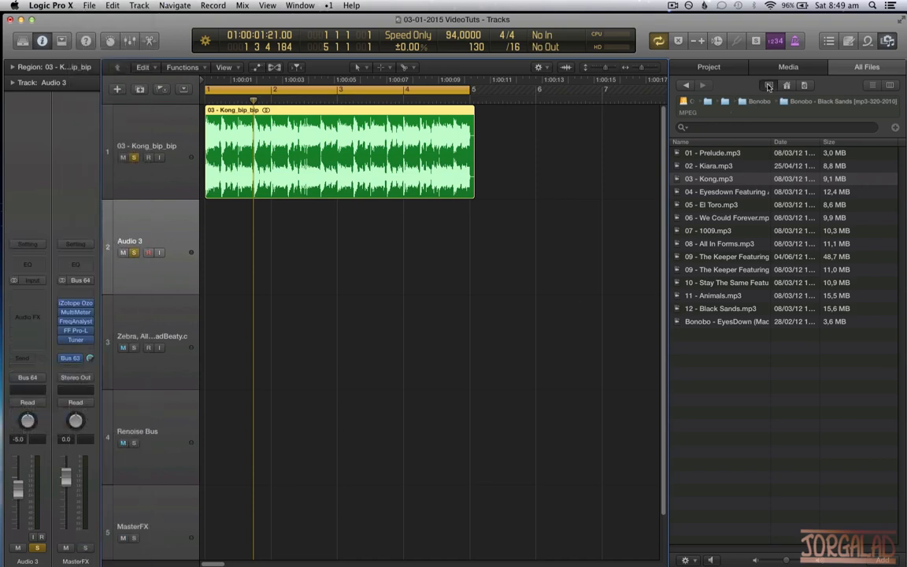
# Search all volumes in the file browser for "kick".
pyautogui.click(768, 87)
pyautogui.click(746, 126)
pyautogui.write('kick')
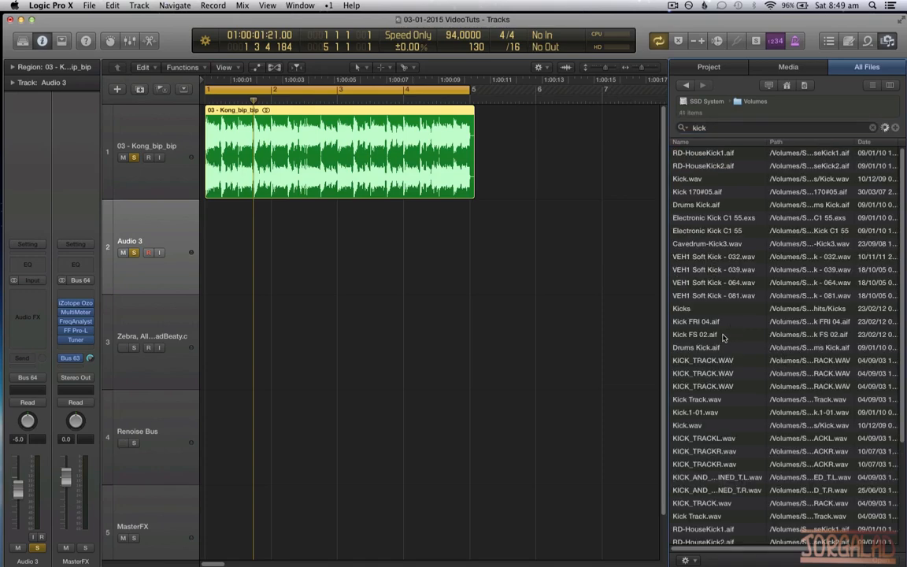
# Audition VEH1 Soft Kick - 039.wav and place it at the start of bar 1 on the new audio track.
pyautogui.press('XF86AudioRaiseVolume')
pyautogui.press('XF86AudioRaiseVolume')
pyautogui.press('XF86AudioRaiseVolume')
pyautogui.click(723, 270)
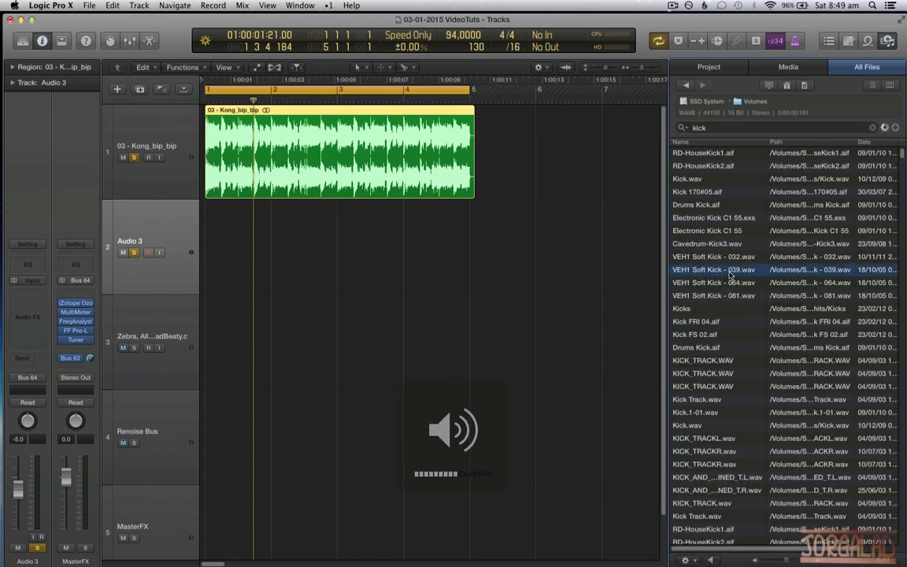
pyautogui.moveTo(546, 250); pyautogui.dragTo(214, 223)
pyautogui.click(153, 226)
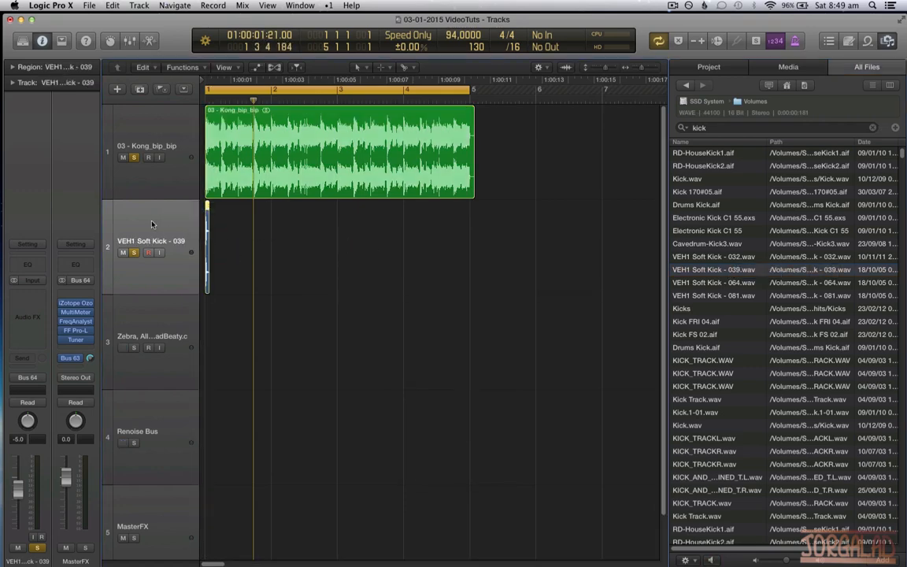
# Hide the file browser and play the Kong region soloed, comparing its first beats with the kick sample.
pyautogui.press('super+Right')
pyautogui.press('super+Right')
pyautogui.press('super+Right')
pyautogui.click(889, 41)
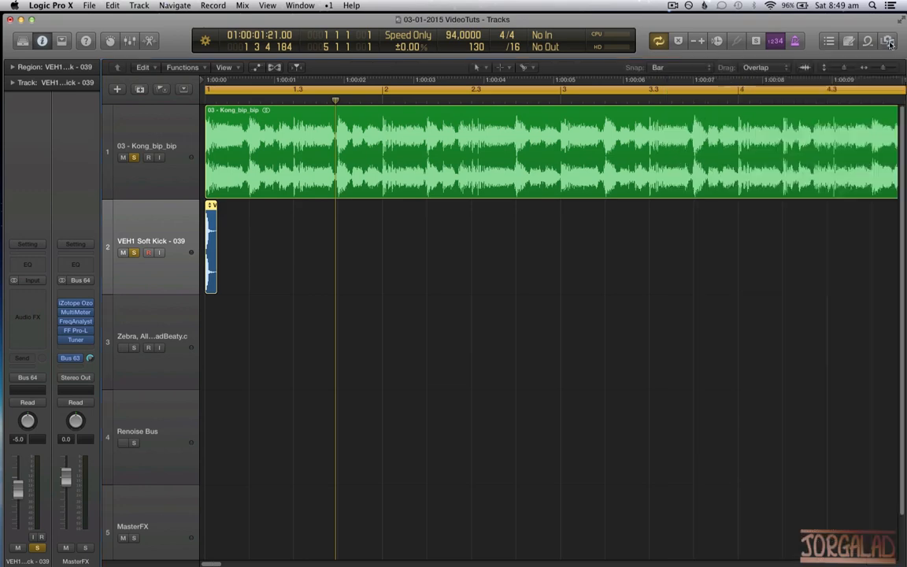
pyautogui.press('super+Right')
pyautogui.press('super+Right')
pyautogui.press('super+Right')
pyautogui.press('super+Right')
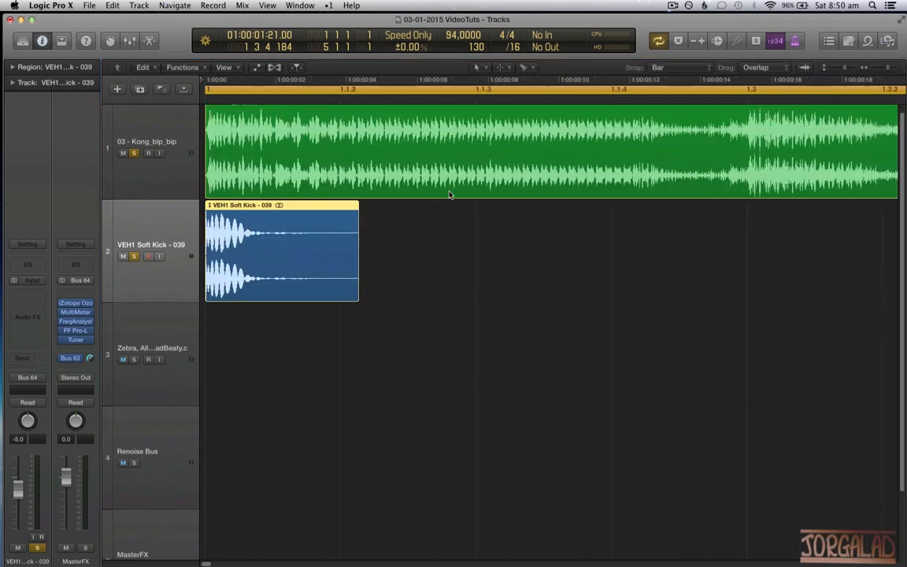
pyautogui.click(294, 175)
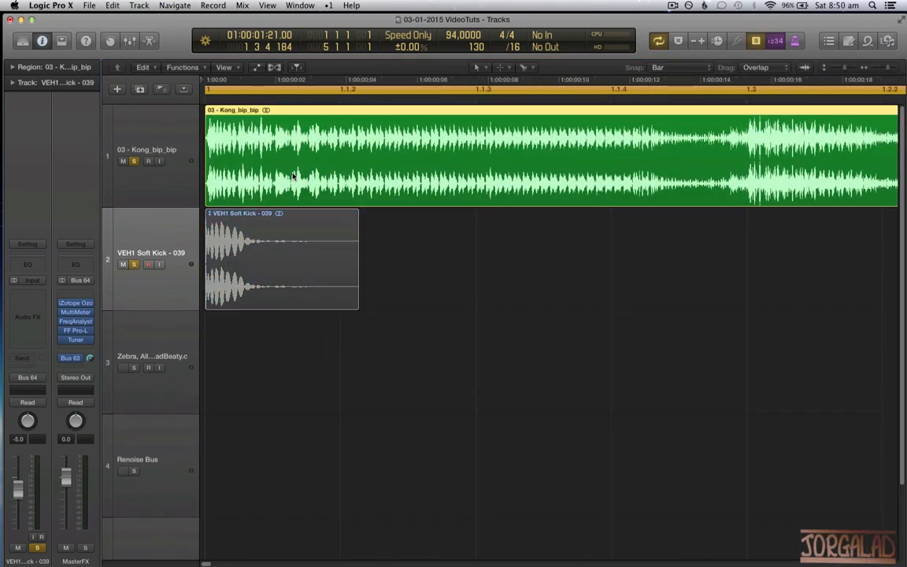
pyautogui.press('super+Left')
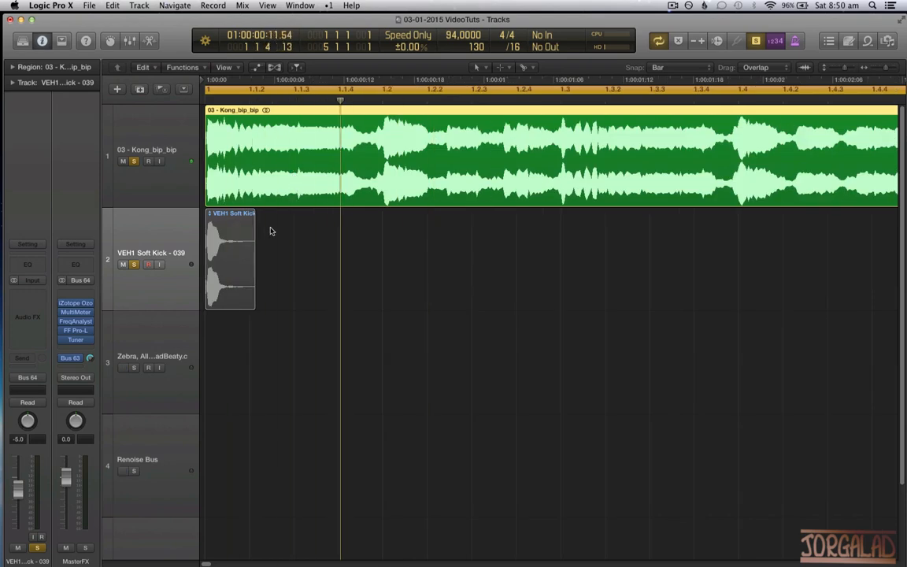
# Set snapping to Division and copy the kick region from bar 1 to beat 1.3, matching the Kong waveform.
pyautogui.click(233, 243)
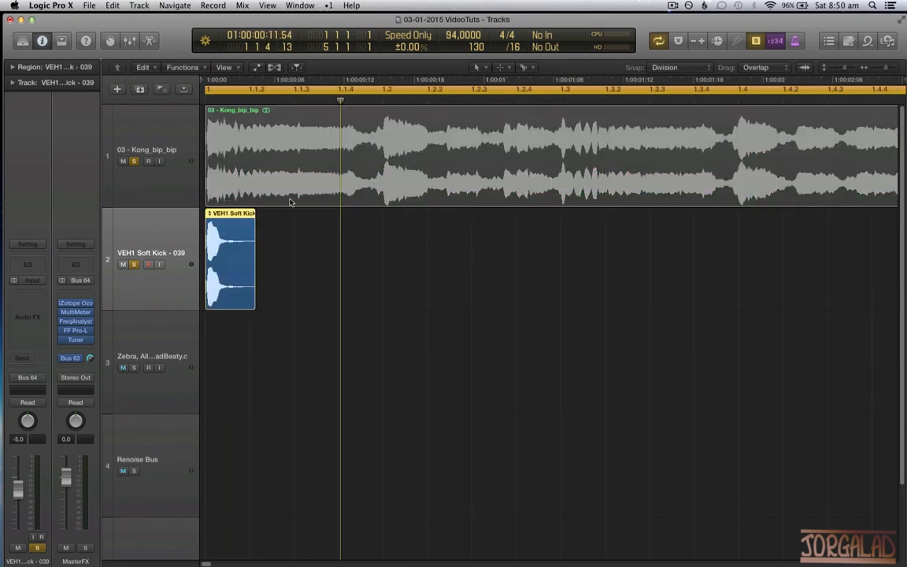
pyautogui.click(289, 202)
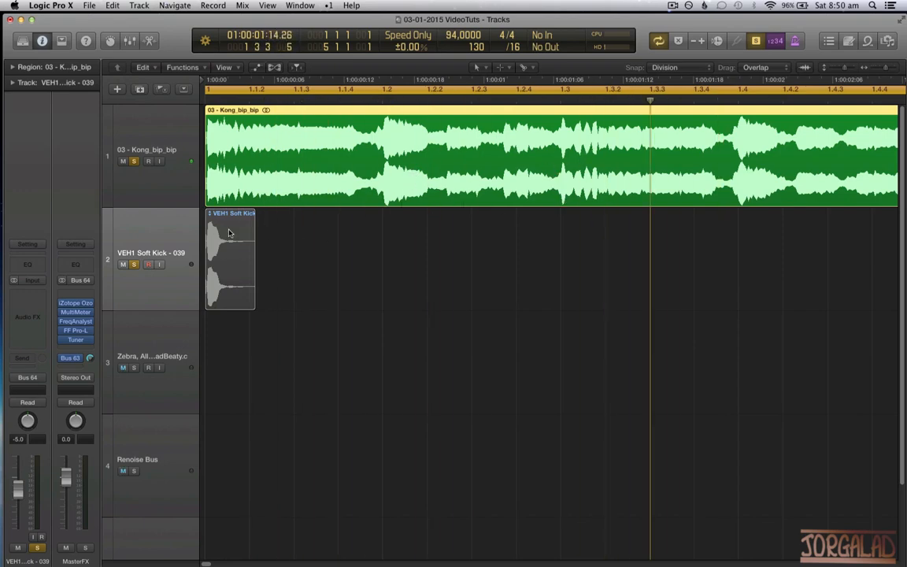
pyautogui.keyDown('alt'); pyautogui.moveTo(229, 233); pyautogui.dragTo(577, 270); pyautogui.keyUp('alt')
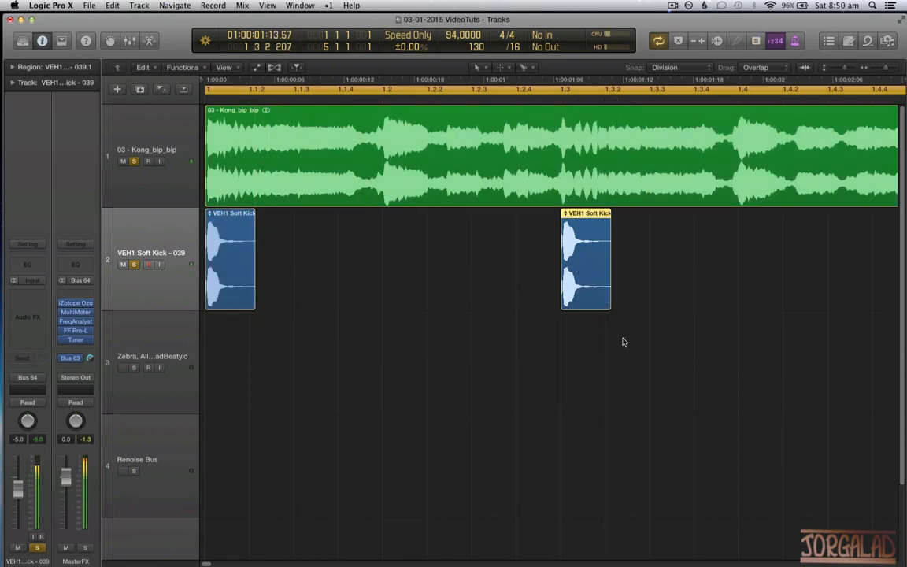
# Copy the kick region from beat 1.3 to the start of bar 2.
pyautogui.hscroll(3, 622, 341)
pyautogui.hscroll(5, 581, 340)
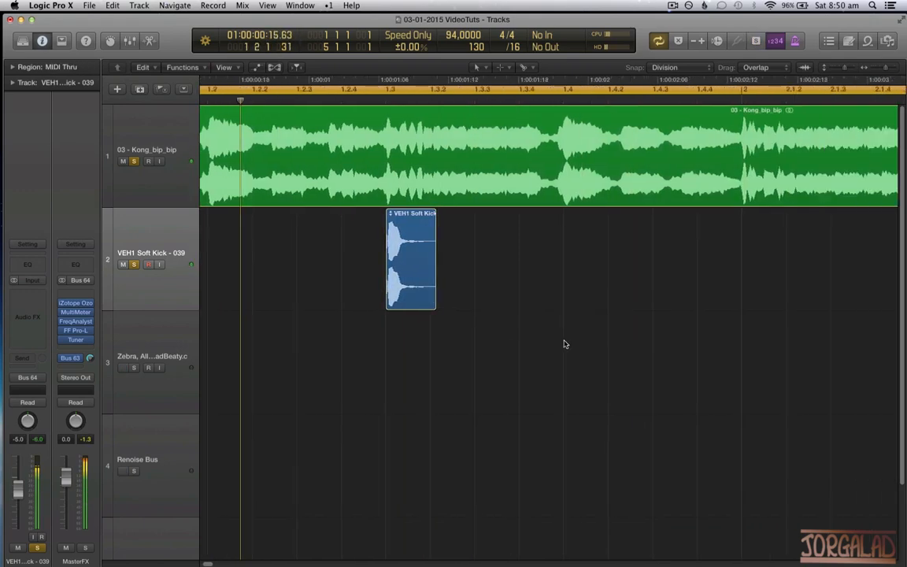
pyautogui.hscroll(3, 562, 342)
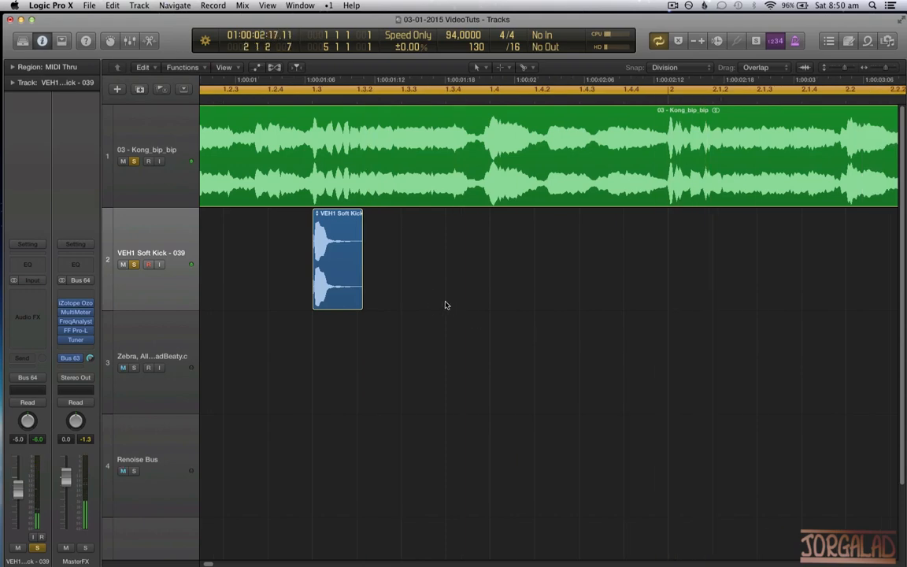
pyautogui.moveTo(330, 266); pyautogui.dragTo(671, 268)
pyautogui.hscroll(15, 677, 283)
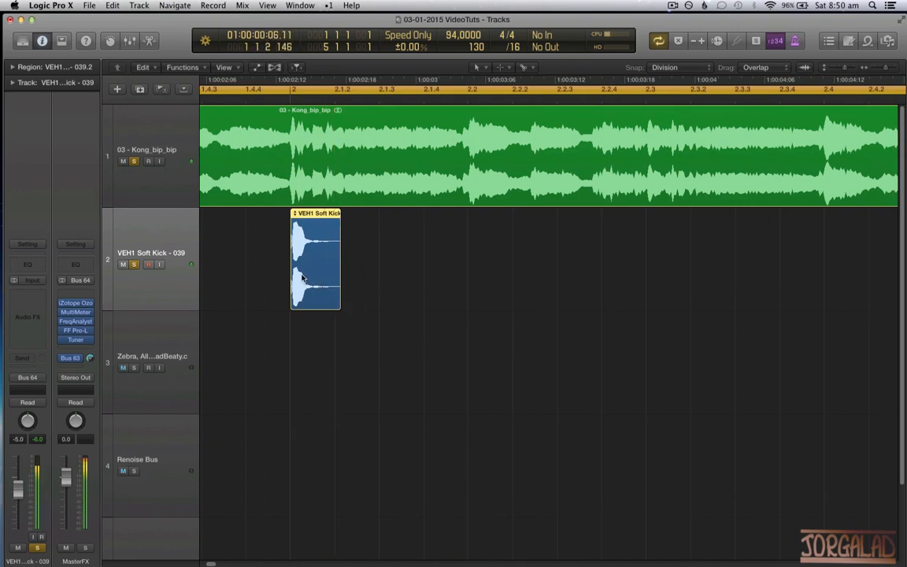
# Turn off Cycle mode and copy the three kick regions by +0 1 3 0, placing the last copy at 2 2 4.
pyautogui.moveTo(623, 308); pyautogui.dragTo(632, 302)
pyautogui.press('c')
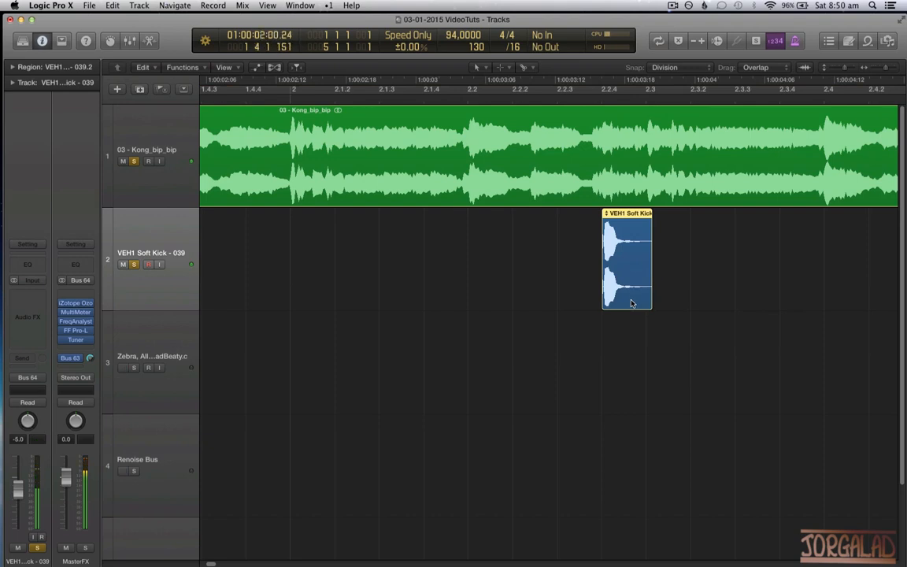
pyautogui.press('super+z')
pyautogui.moveTo(325, 257); pyautogui.dragTo(638, 260)
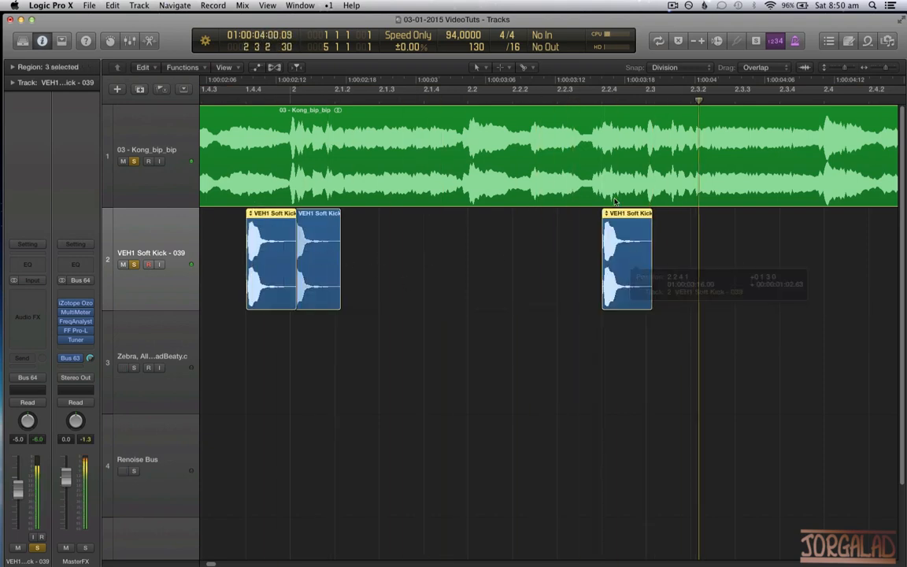
# Delete the copied kick region at 1.4.4 and review the two-bar kick pattern.
pyautogui.click(348, 345)
pyautogui.click(250, 270)
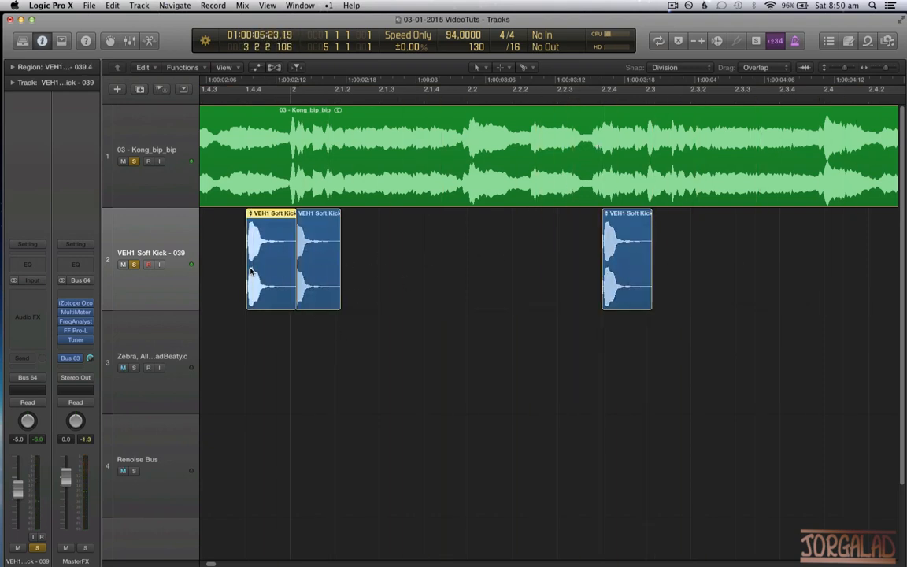
pyautogui.press('Delete')
pyautogui.press('super+Left')
pyautogui.press('super+Left')
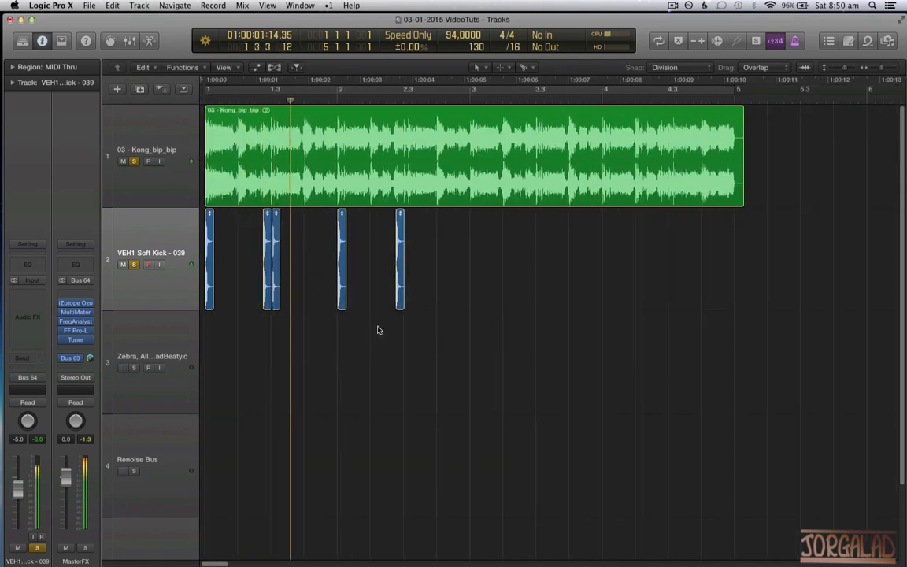
pyautogui.press('super+Left')
pyautogui.press('super+Right')
pyautogui.press('super+Right')
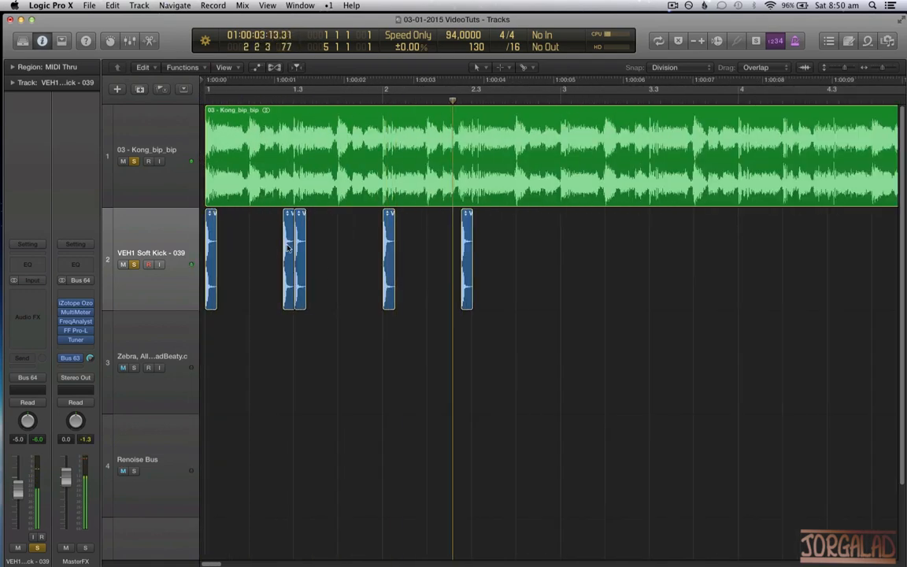
# Delete the extra kick region just before beat 1.3, then copy the four remaining kicks to bar 3 with Cycle mode on.
pyautogui.press('Delete')
pyautogui.press('c')
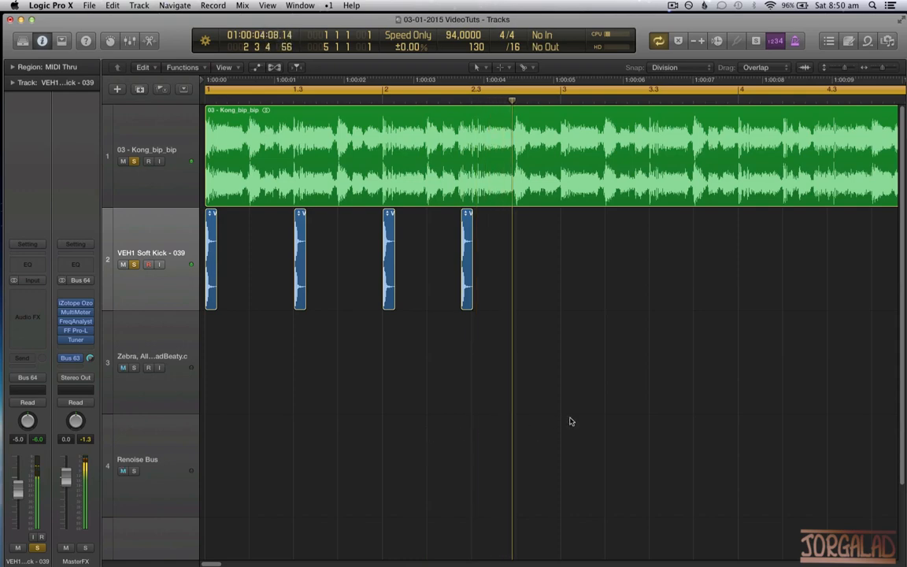
pyautogui.moveTo(547, 223); pyautogui.dragTo(564, 287)
# Create a new track with the kick track's duplicate settings and place it above the VEH1 Soft Kick track.
pyautogui.click(130, 218)
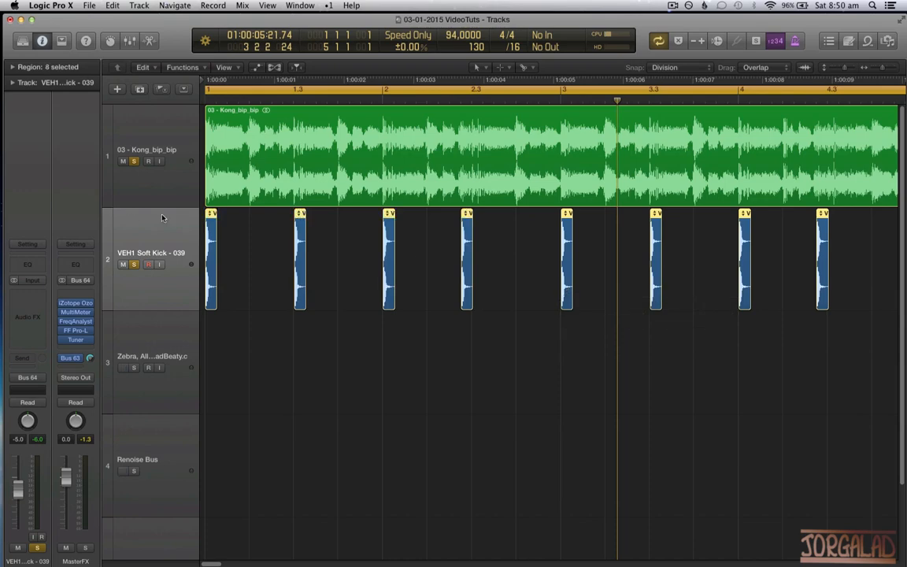
pyautogui.press('super+d')
pyautogui.moveTo(161, 317); pyautogui.dragTo(164, 201)
pyautogui.click(236, 223)
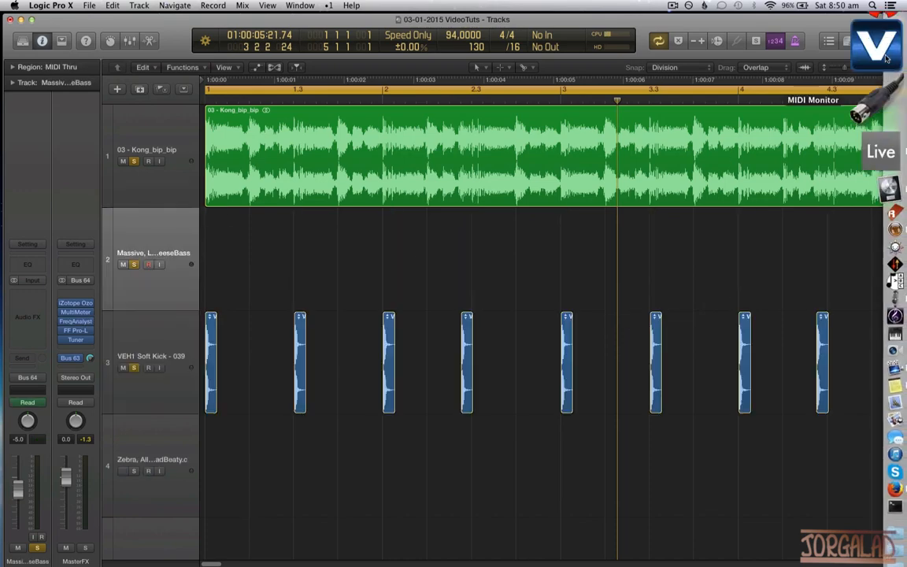
# Search all files for "rimshot" and place "rimshot - snares on - 2.wav" at bar 1 on the new track.
pyautogui.click(888, 41)
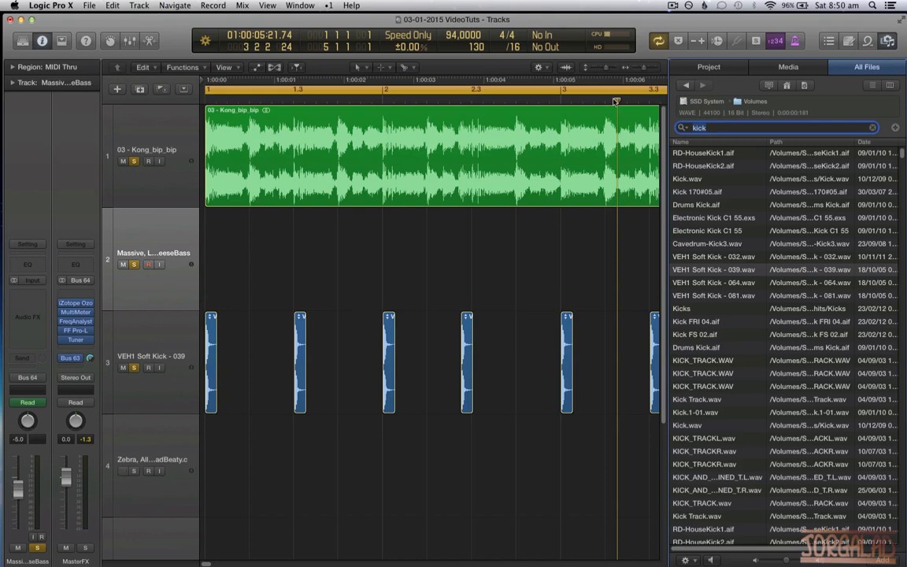
pyautogui.press('Return')
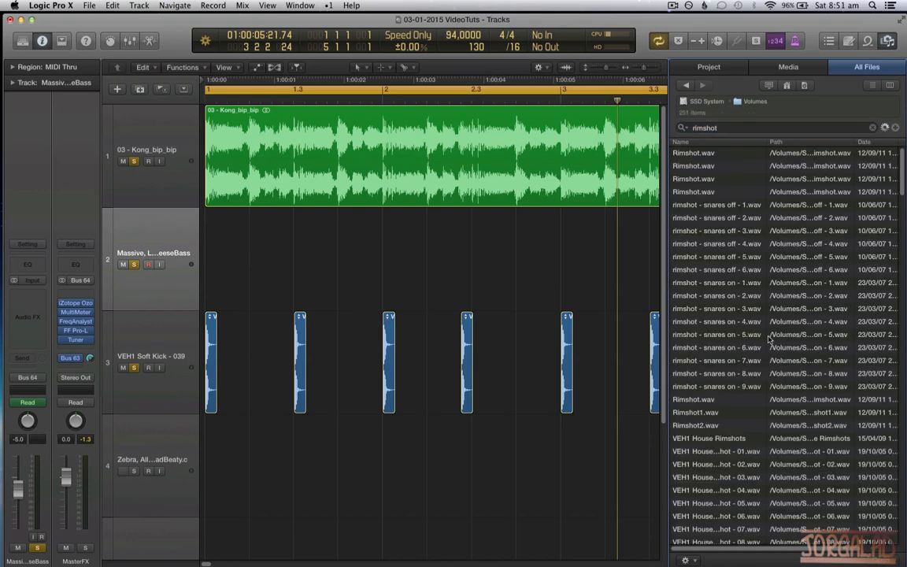
pyautogui.click(722, 295)
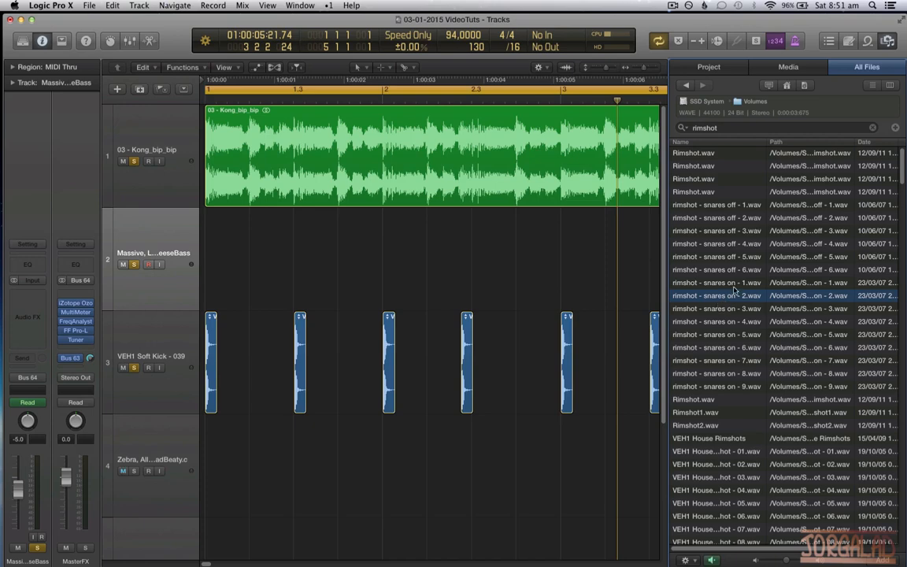
pyautogui.moveTo(376, 268); pyautogui.dragTo(206, 234)
# Split the rimshot region at 1 2 2 1, delete its tail and move the shortened hit to beat 1.2.
pyautogui.rightClick(260, 268)
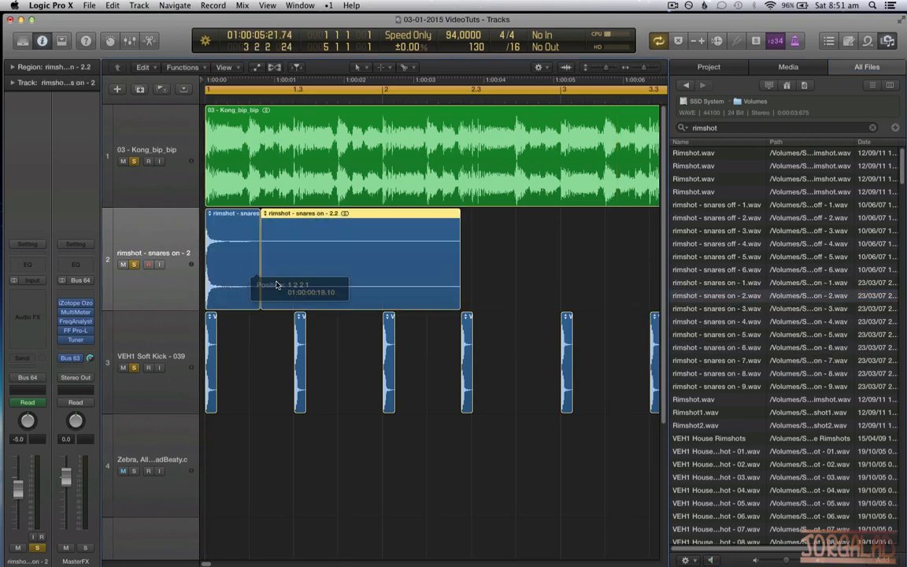
pyautogui.press('Delete')
pyautogui.click(223, 272)
pyautogui.moveTo(229, 271); pyautogui.dragTo(273, 283)
# Solo and play the Kong region, and trim the rimshot region's tail at the next Kong transient before beat 1.3.
pyautogui.click(191, 153)
pyautogui.hotkey('ctrl', 's')
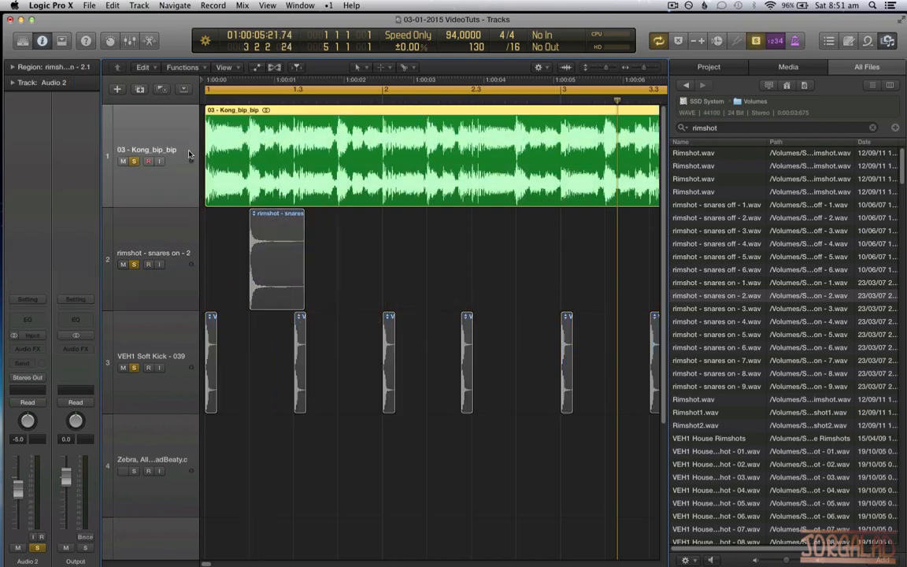
pyautogui.press('space')
pyautogui.press('super+Right')
pyautogui.press('super+Right')
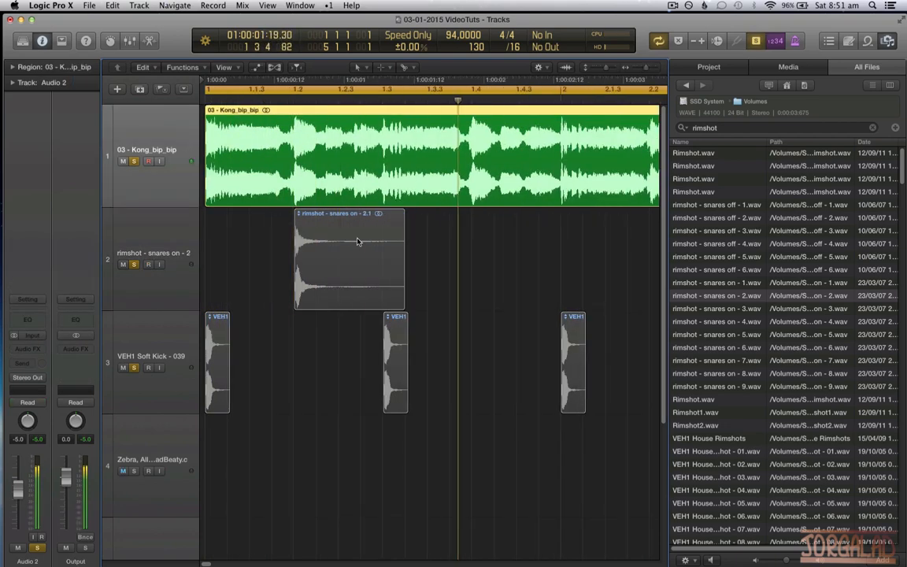
pyautogui.press('super+Right')
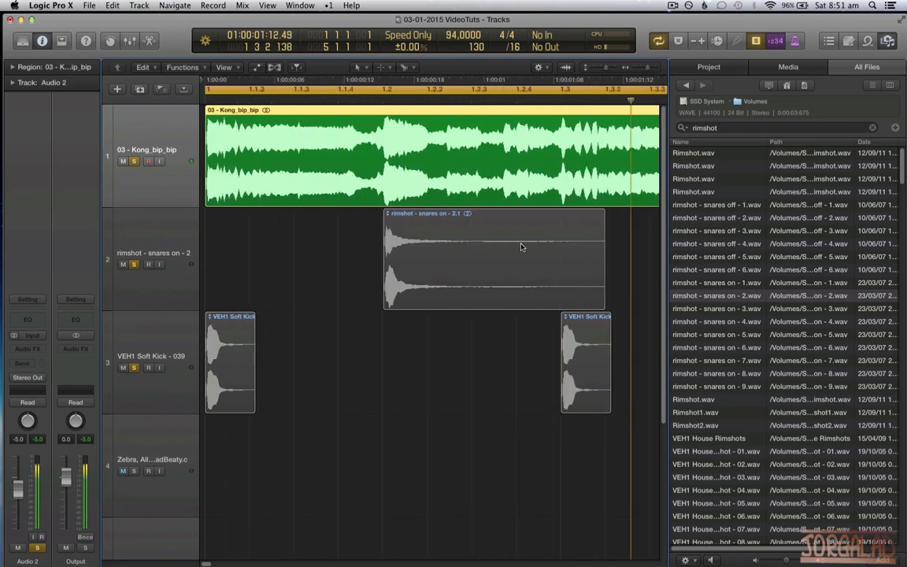
pyautogui.click(502, 228)
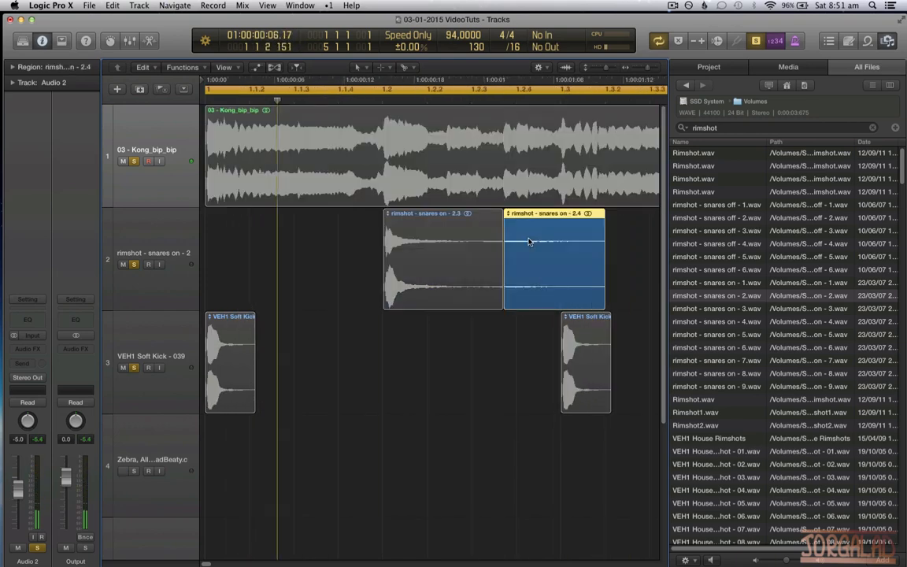
pyautogui.press('Delete')
# Copy the rimshot region onto the Kong hit before beat 1.3 and nudge the copy to about 1.2.4 during playback.
pyautogui.click(497, 179)
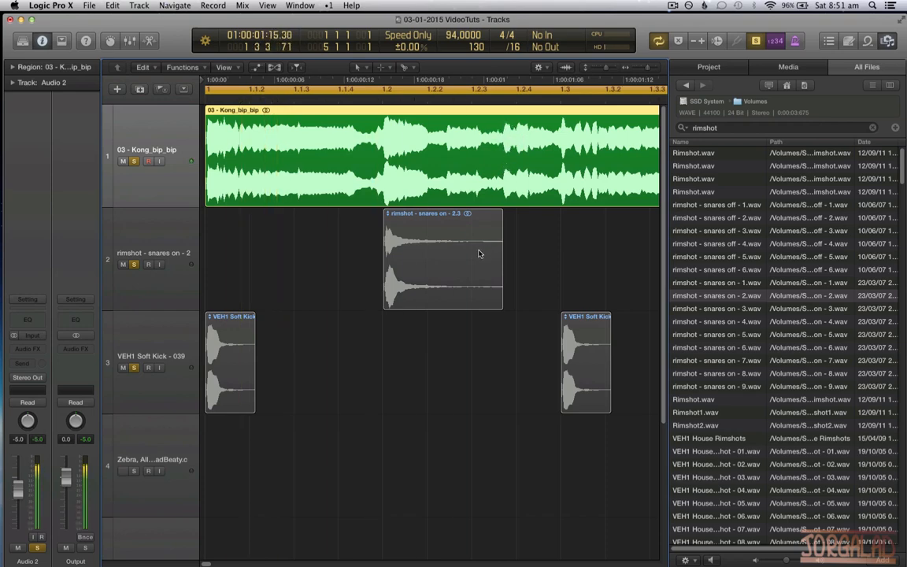
pyautogui.moveTo(478, 253); pyautogui.dragTo(574, 270)
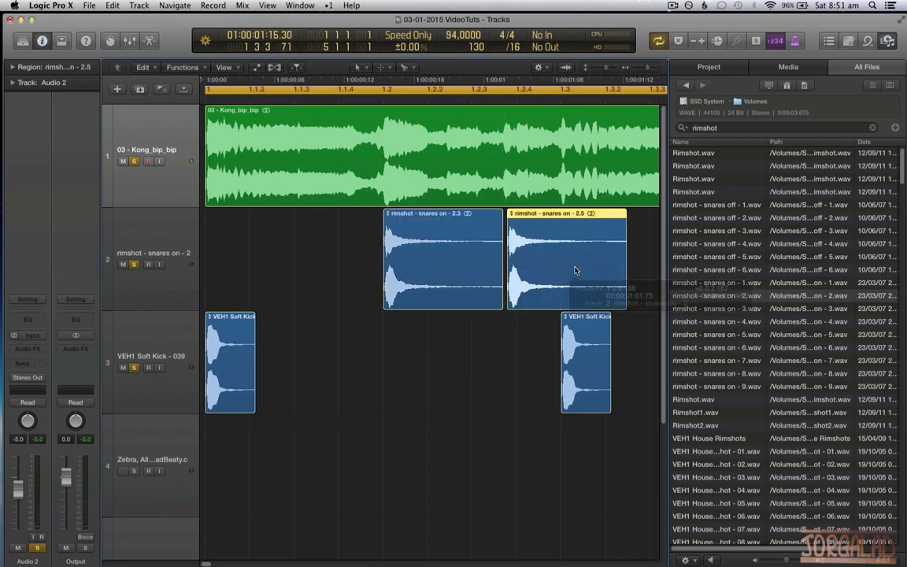
pyautogui.press('space')
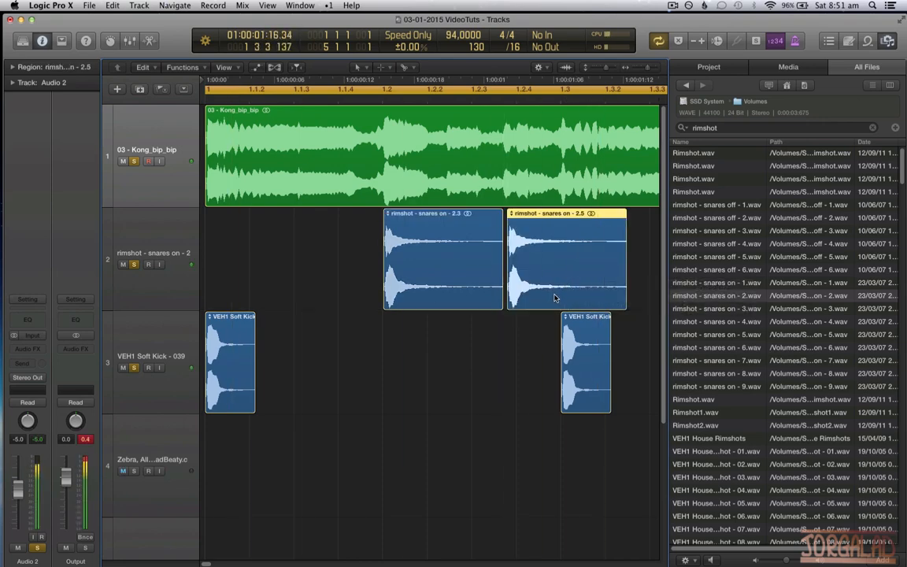
pyautogui.hotkey('alt', 'Right')
pyautogui.hotkey('alt', 'Right')
pyautogui.hotkey('alt', 'Right')
pyautogui.hotkey('alt', 'Right')
pyautogui.press('space')
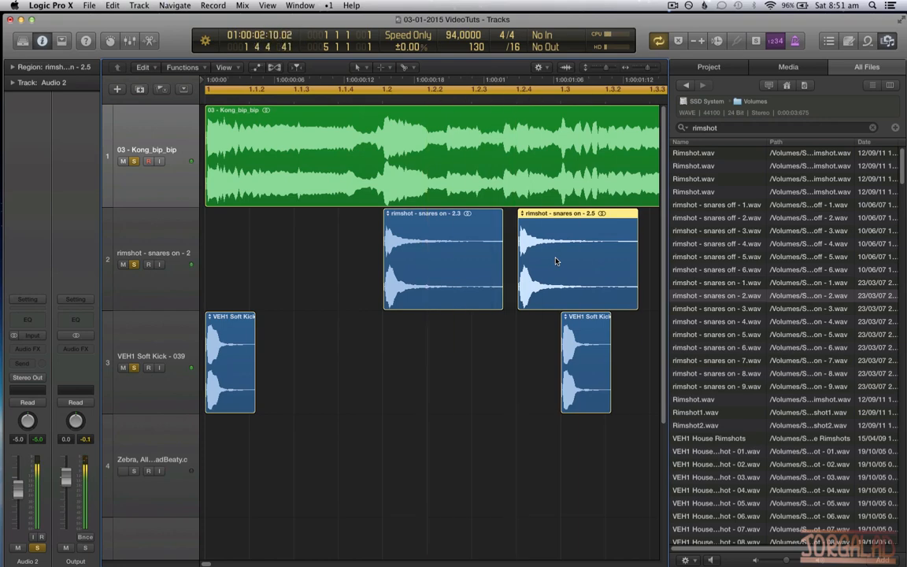
pyautogui.press('space')
pyautogui.press('space')
# Copy the second rimshot region to beat 1.4 and play the pattern back against the Kong loop.
pyautogui.press('super+Left')
pyautogui.press('super+Left')
pyautogui.press('super+Left')
pyautogui.click(459, 291)
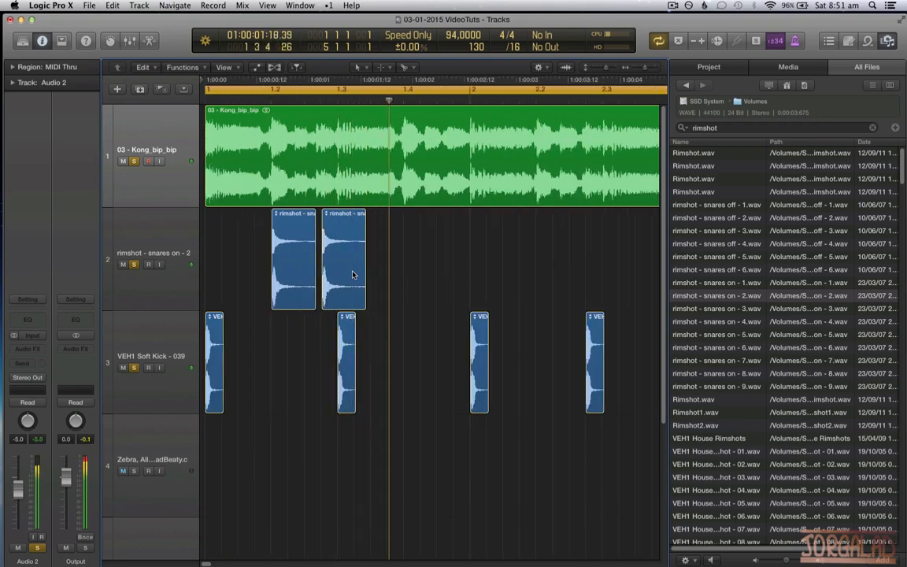
pyautogui.moveTo(359, 271); pyautogui.dragTo(420, 275)
pyautogui.click(493, 278)
pyautogui.press('space')
pyautogui.press('space')
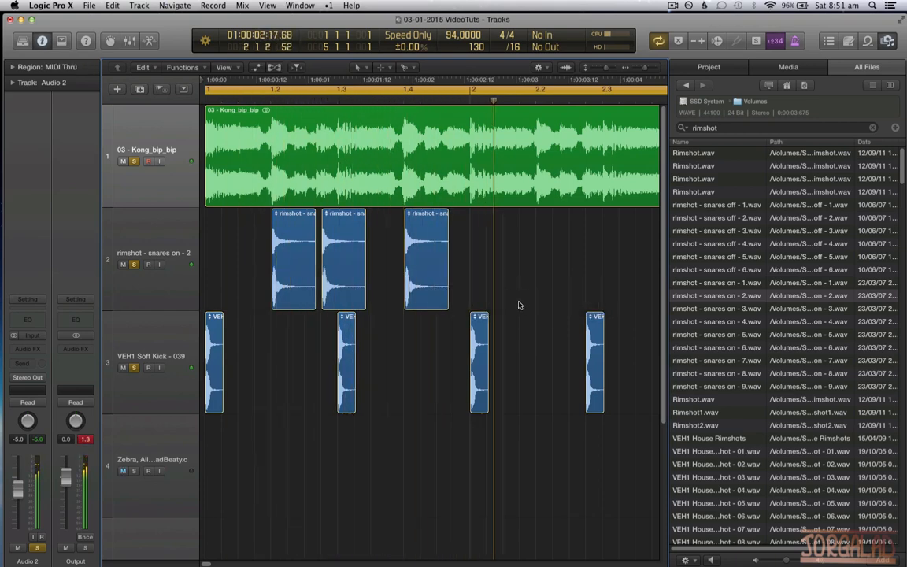
pyautogui.press('space')
pyautogui.press('space')
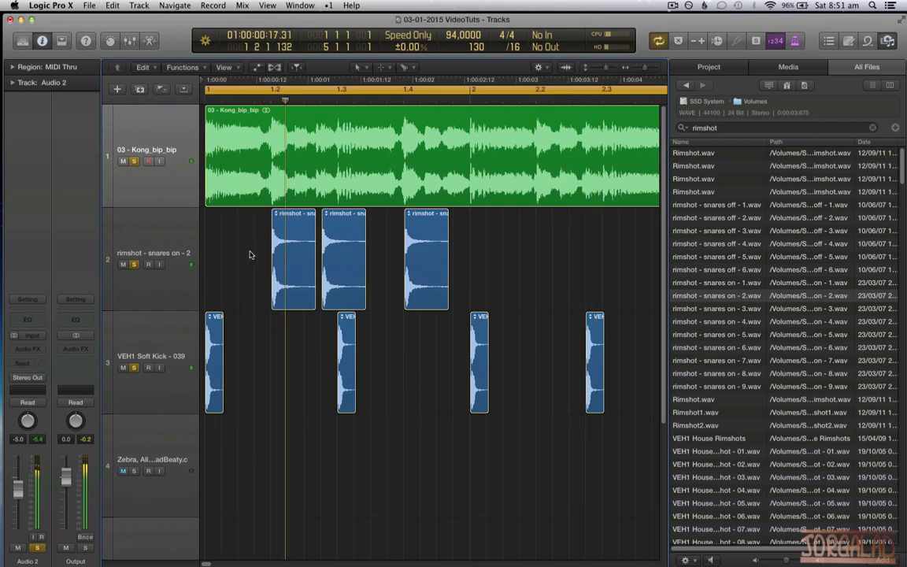
# Copy the first two rimshot regions into bar 2 and nudge the pair to start at about beat 2.2.
pyautogui.moveTo(227, 243); pyautogui.dragTo(346, 262)
pyautogui.moveTo(290, 250); pyautogui.dragTo(541, 258)
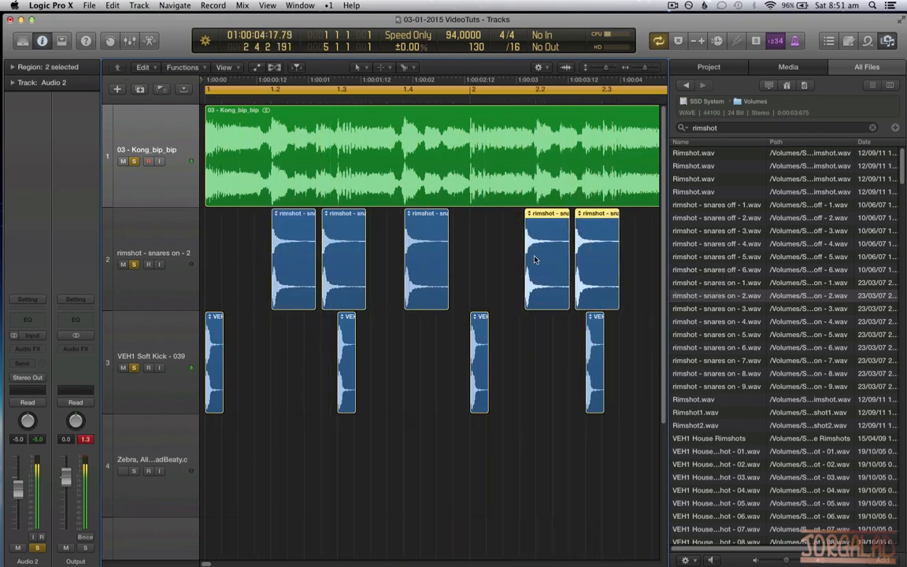
pyautogui.hotkey('alt', 'Right')
pyautogui.hotkey('alt', 'Right')
pyautogui.hotkey('alt', 'Right')
pyautogui.hotkey('alt', 'Right')
pyautogui.hotkey('alt', 'Right')
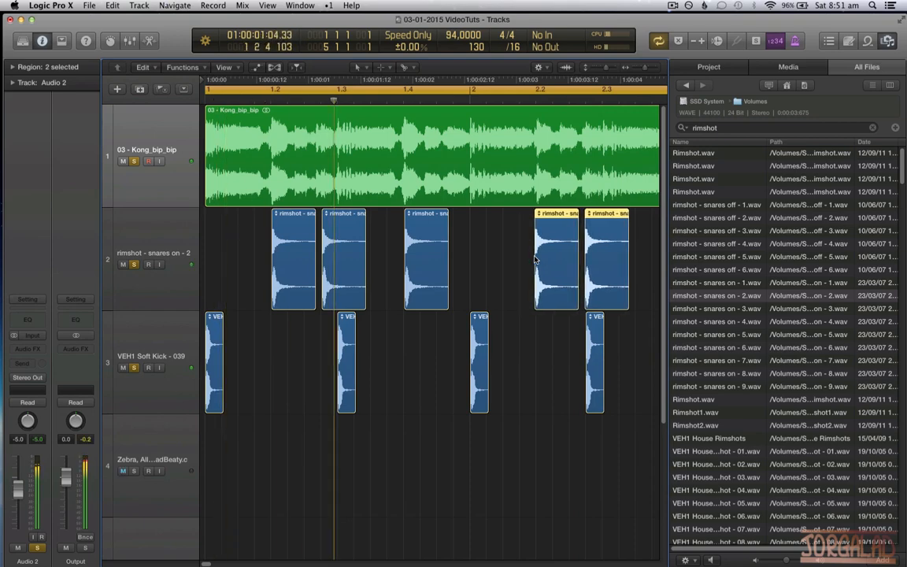
pyautogui.press('super+Right')
pyautogui.press('super+Right')
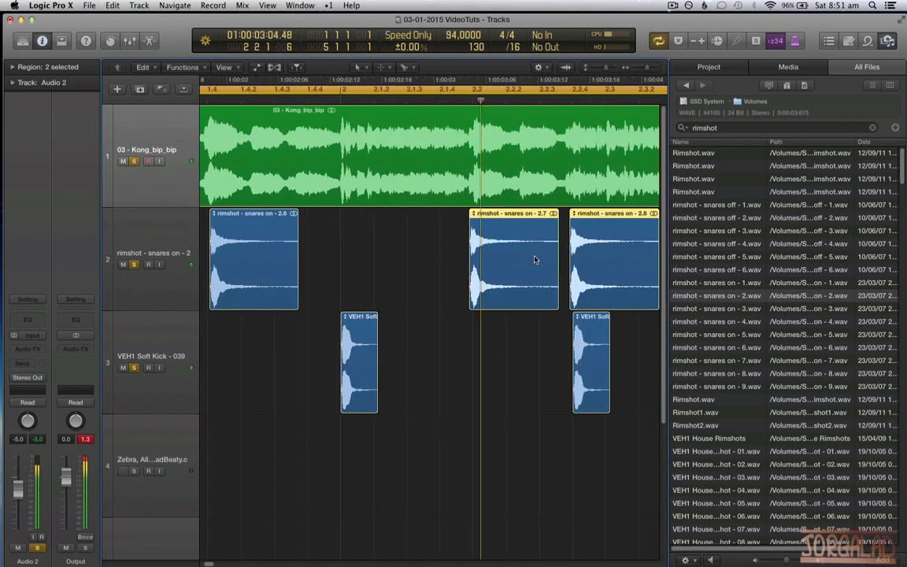
# Move the last rimshot region to beat 2.3 and check the pattern against the full four-bar loop.
pyautogui.hscroll(2, 502, 341)
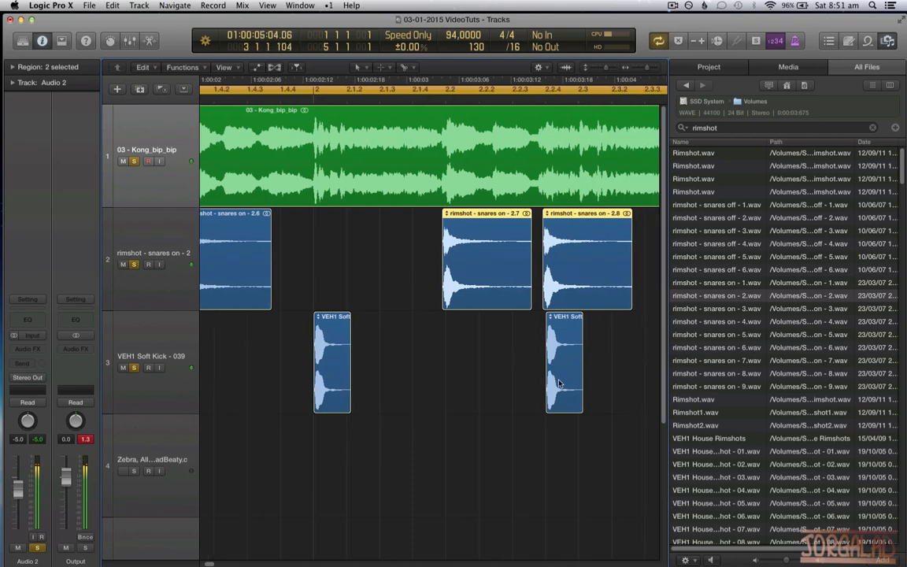
pyautogui.click(597, 288)
pyautogui.moveTo(597, 287); pyautogui.dragTo(627, 295)
pyautogui.press('c')
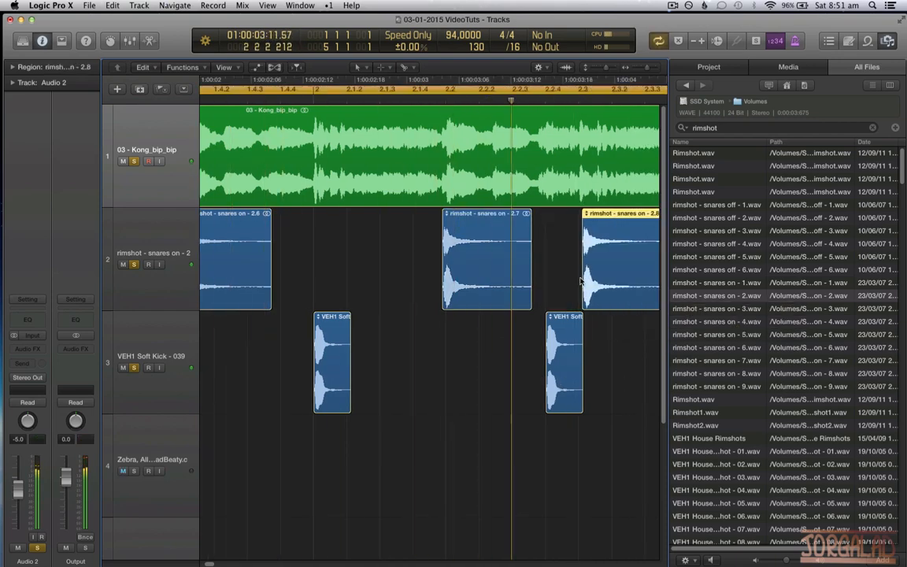
pyautogui.press('super+Left')
pyautogui.press('super+Left')
pyautogui.press('super+Left')
pyautogui.press('super+Left')
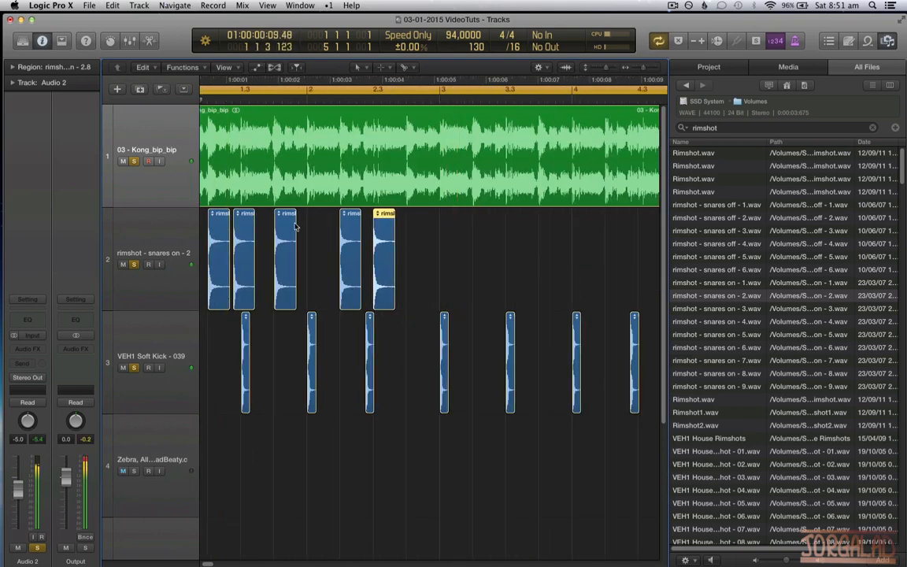
pyautogui.press('super+Left')
pyautogui.press('super+Left')
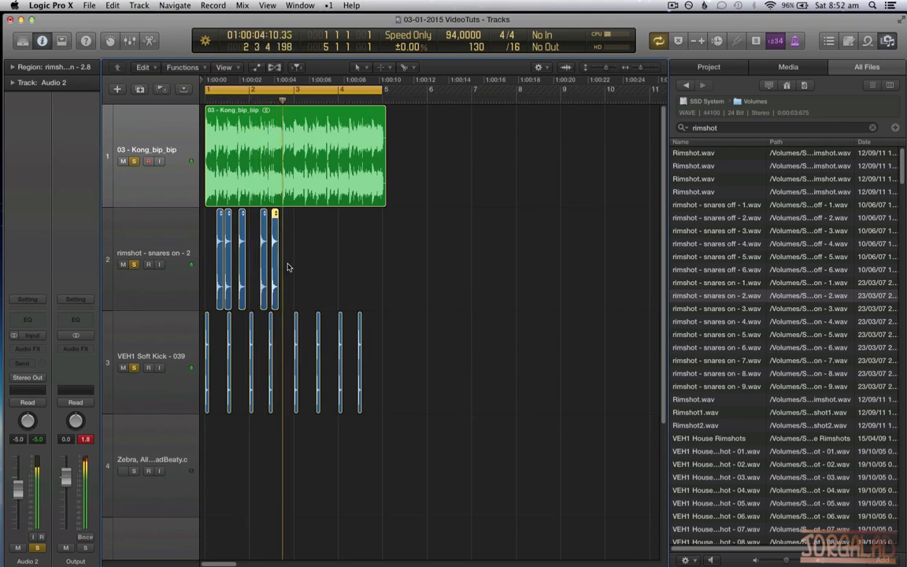
# Mute the Kong track and play the rimshot and kick patterns alone at a higher system volume.
pyautogui.click(141, 137)
pyautogui.press('super+Up')
pyautogui.press('super+Up')
pyautogui.press('super+Up')
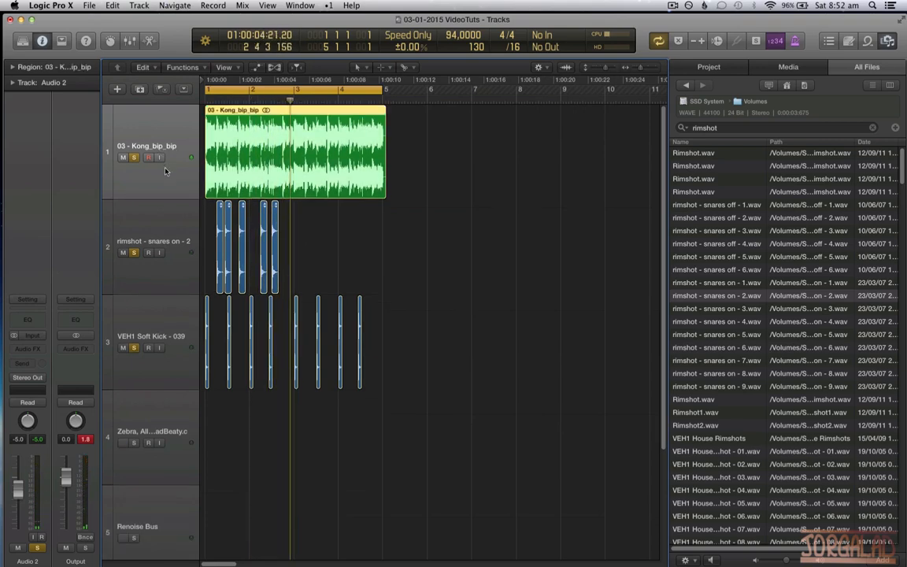
pyautogui.press('super+Right')
pyautogui.press('super+Right')
pyautogui.hscroll(-3, 269, 198)
pyautogui.hscroll(-2, 307, 220)
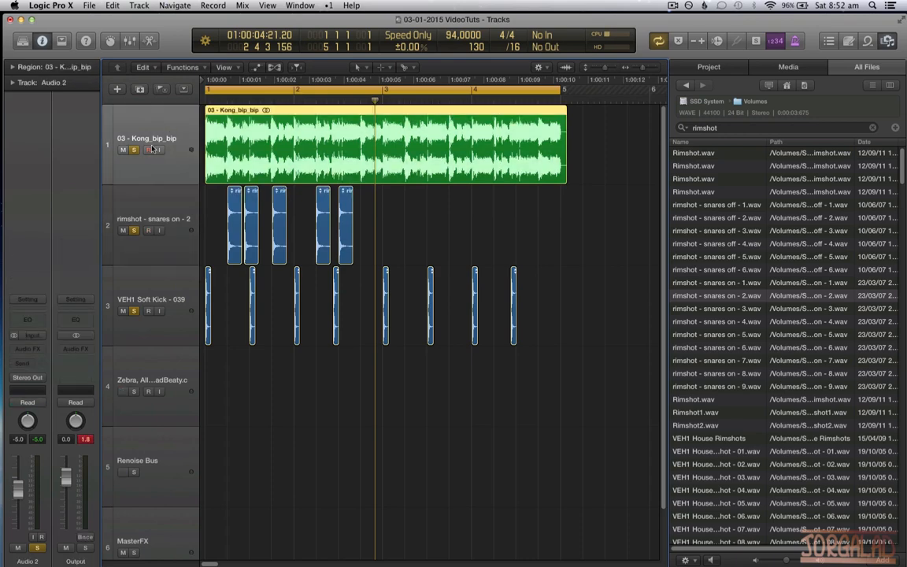
pyautogui.click(122, 149)
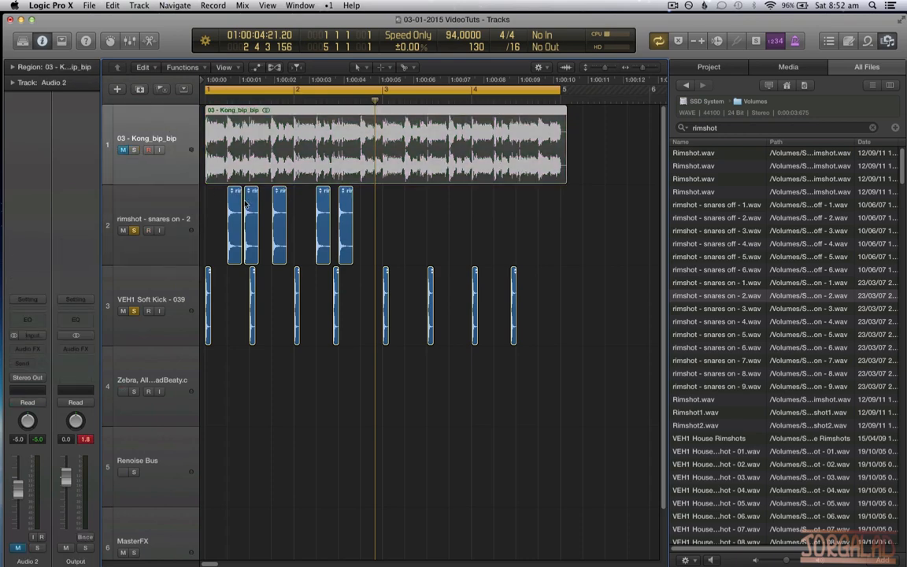
pyautogui.press('space')
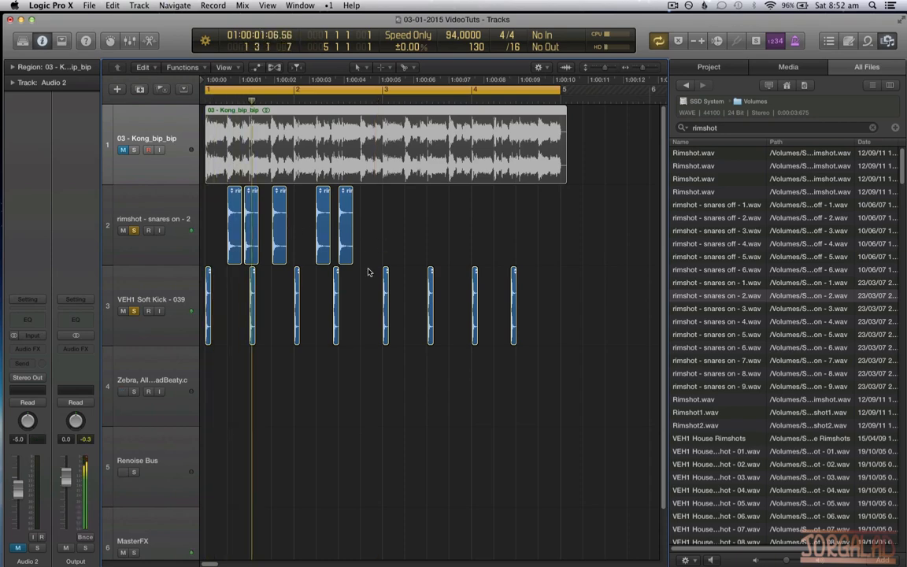
pyautogui.press('XF86AudioRaiseVolume')
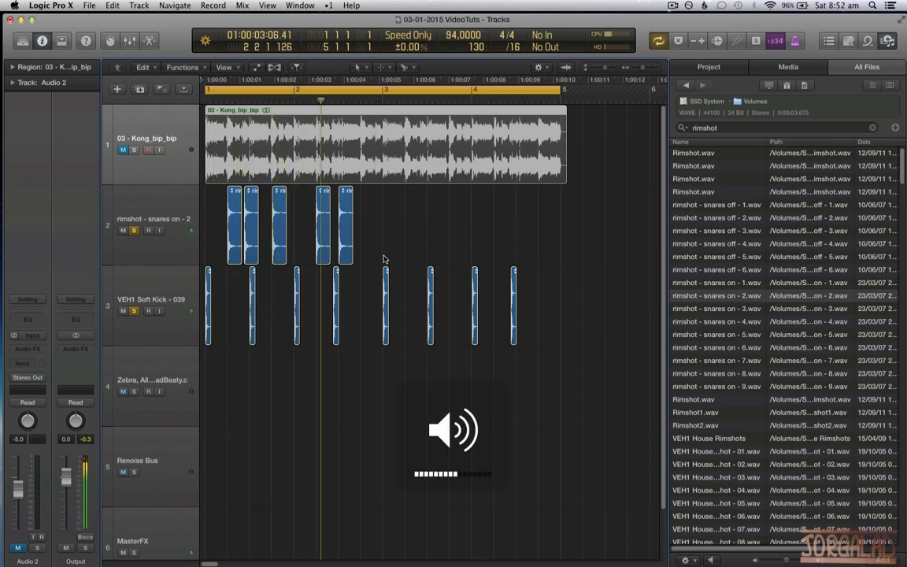